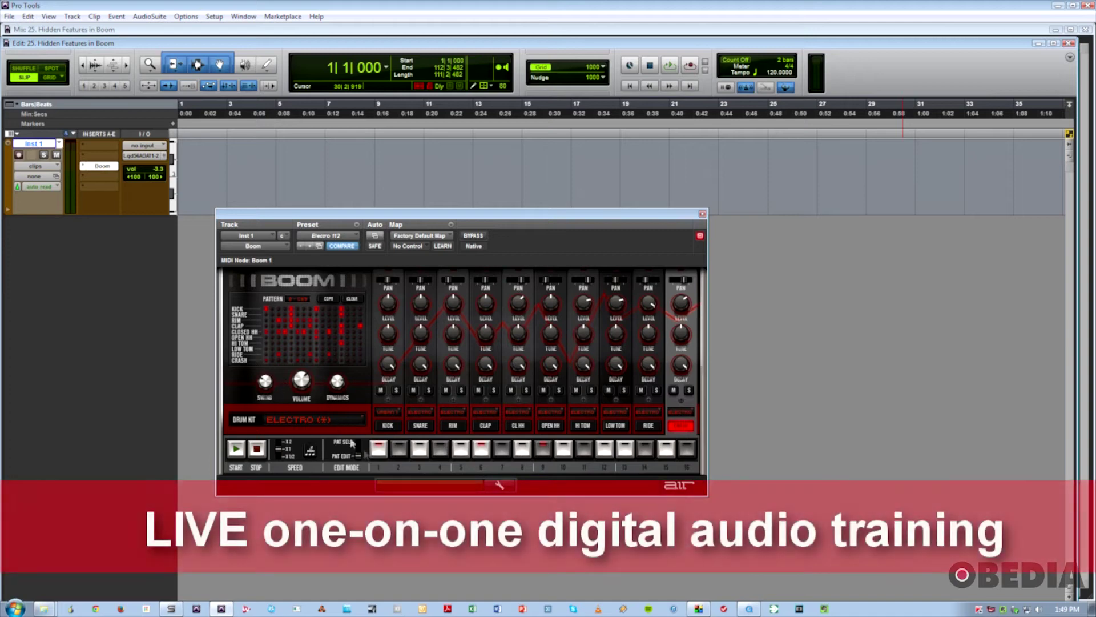
# - Audition all ten Boom voices from KICK to CRASH, then view and dismiss the kick's kit list
pyautogui.click(390, 429)
pyautogui.click(422, 429)
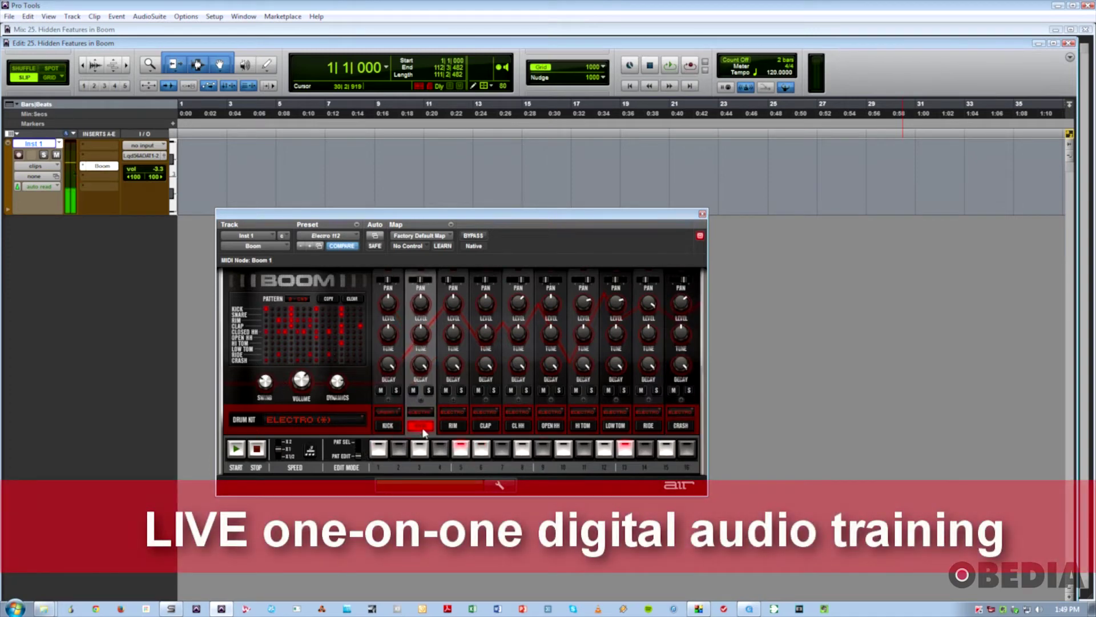
pyautogui.click(452, 425)
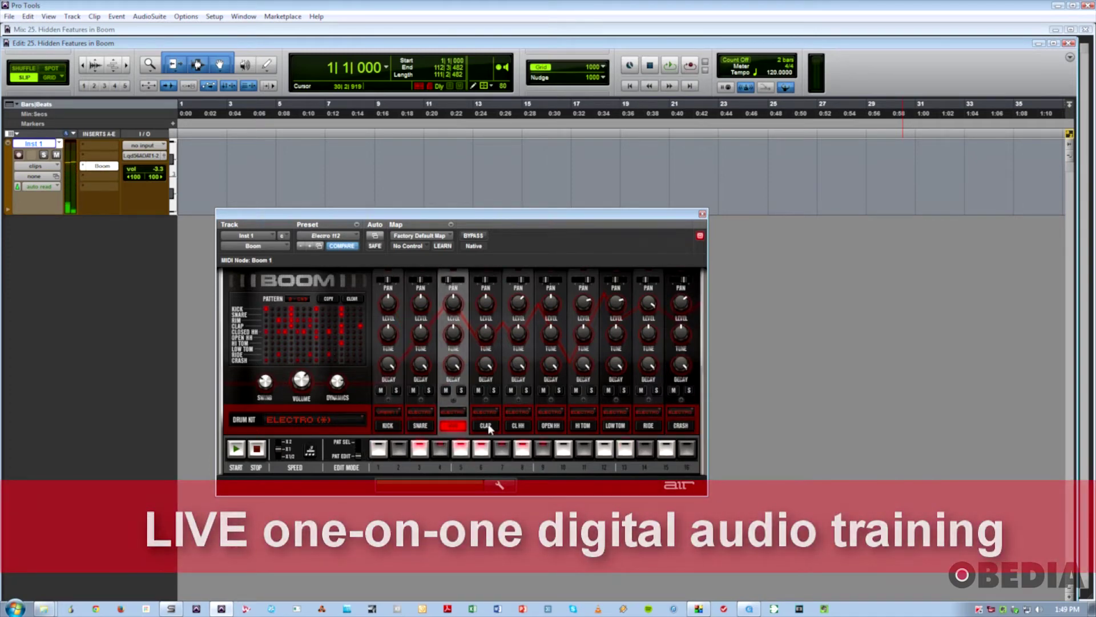
pyautogui.click(486, 426)
pyautogui.click(518, 426)
pyautogui.click(551, 426)
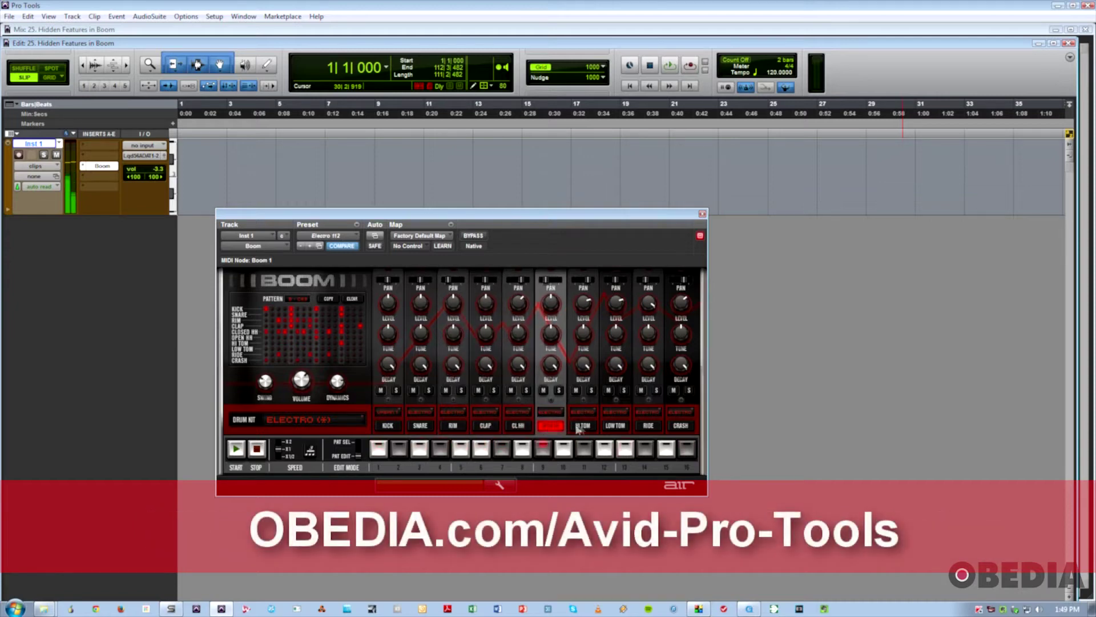
pyautogui.click(579, 427)
pyautogui.click(617, 426)
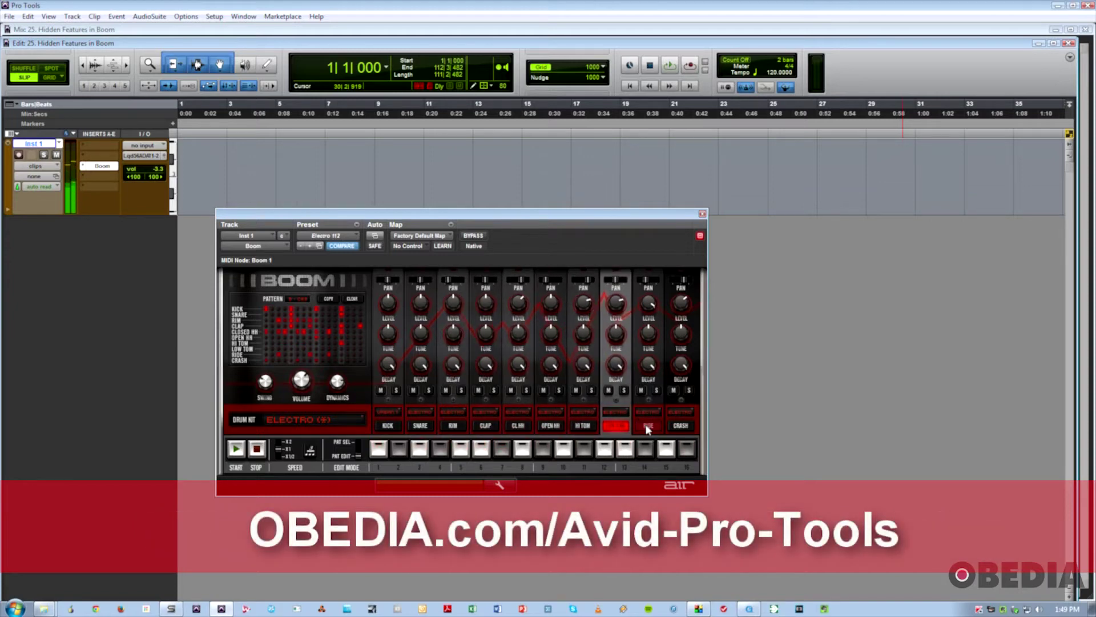
pyautogui.click(648, 427)
pyautogui.click(673, 426)
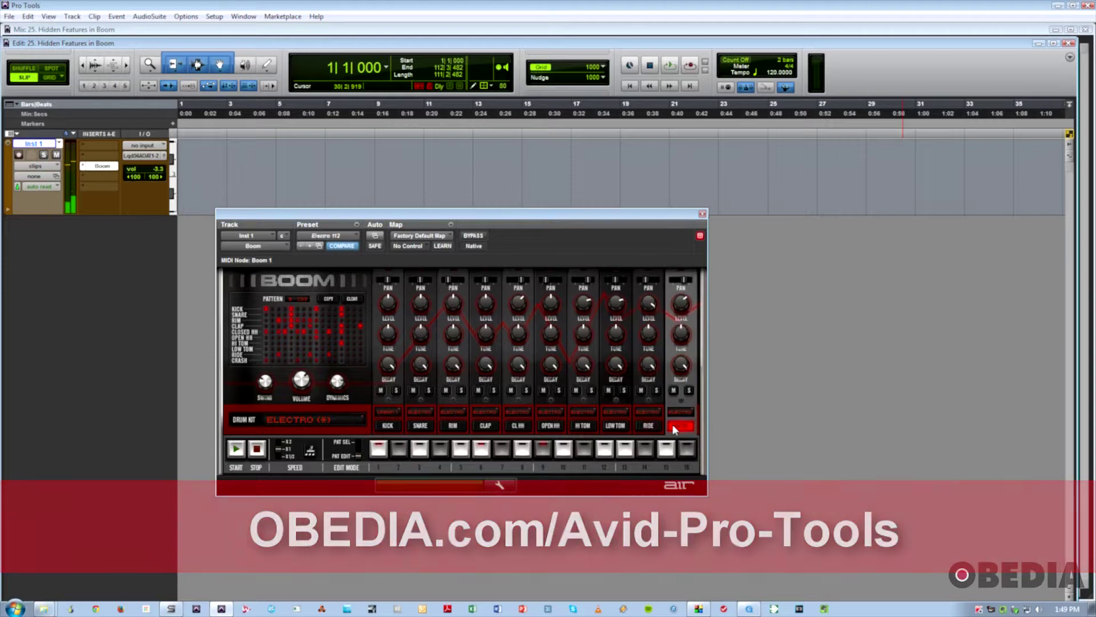
pyautogui.click(396, 409)
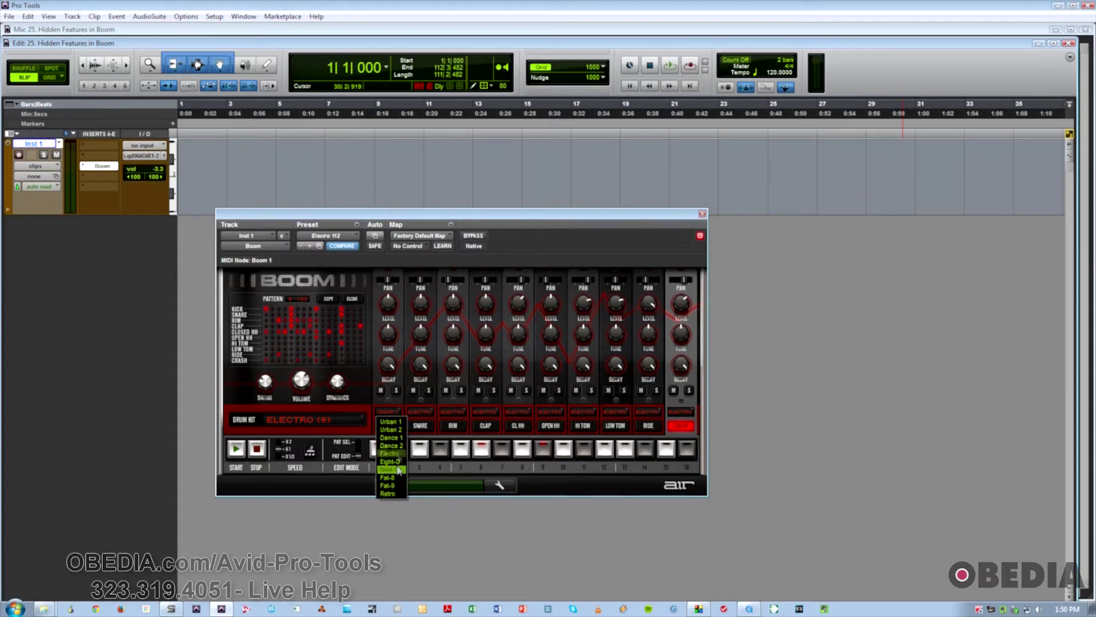
pyautogui.click(368, 426)
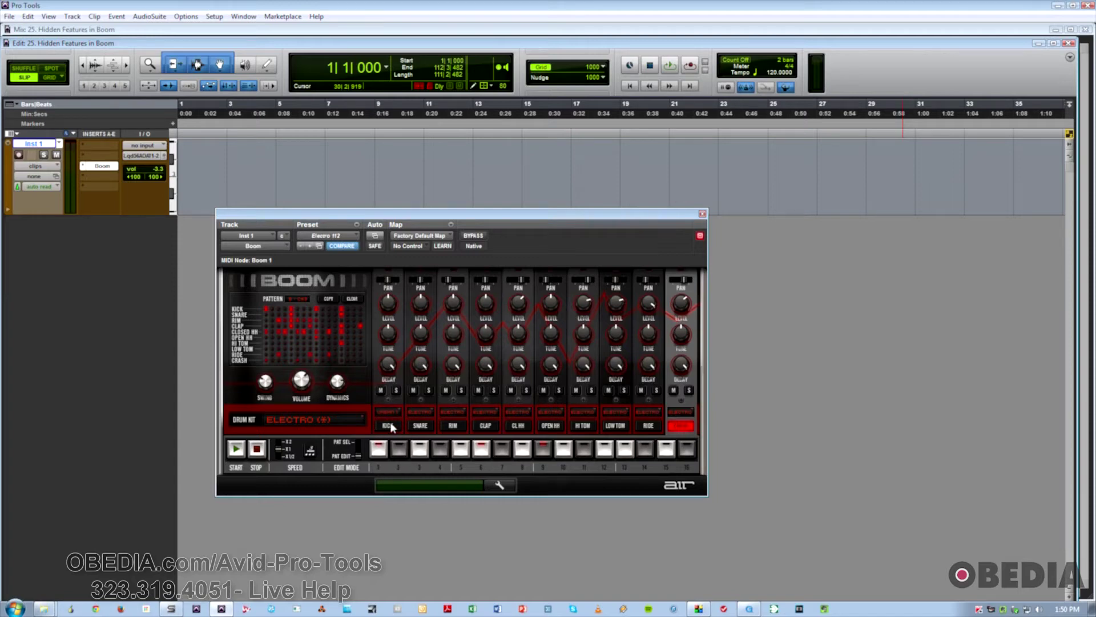
# - Check the kick's kit choices unchanged, then give the snare channel a Dance kit sound
pyautogui.click(392, 411)
pyautogui.click(396, 425)
pyautogui.click(387, 425)
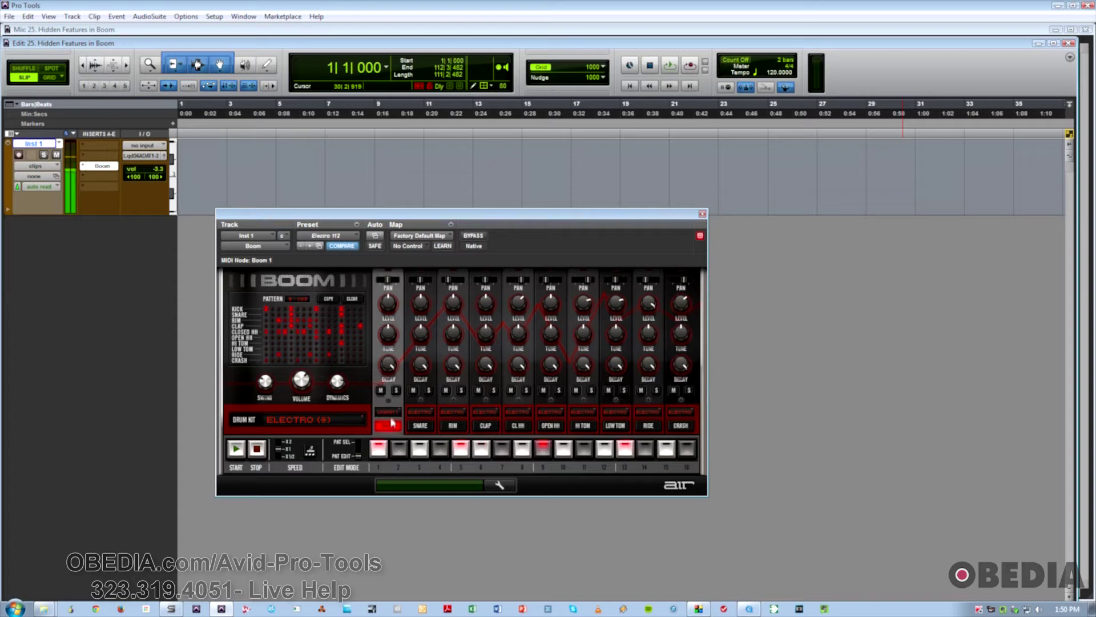
pyautogui.click(385, 423)
pyautogui.click(386, 424)
pyautogui.click(424, 409)
pyautogui.click(420, 428)
pyautogui.click(421, 429)
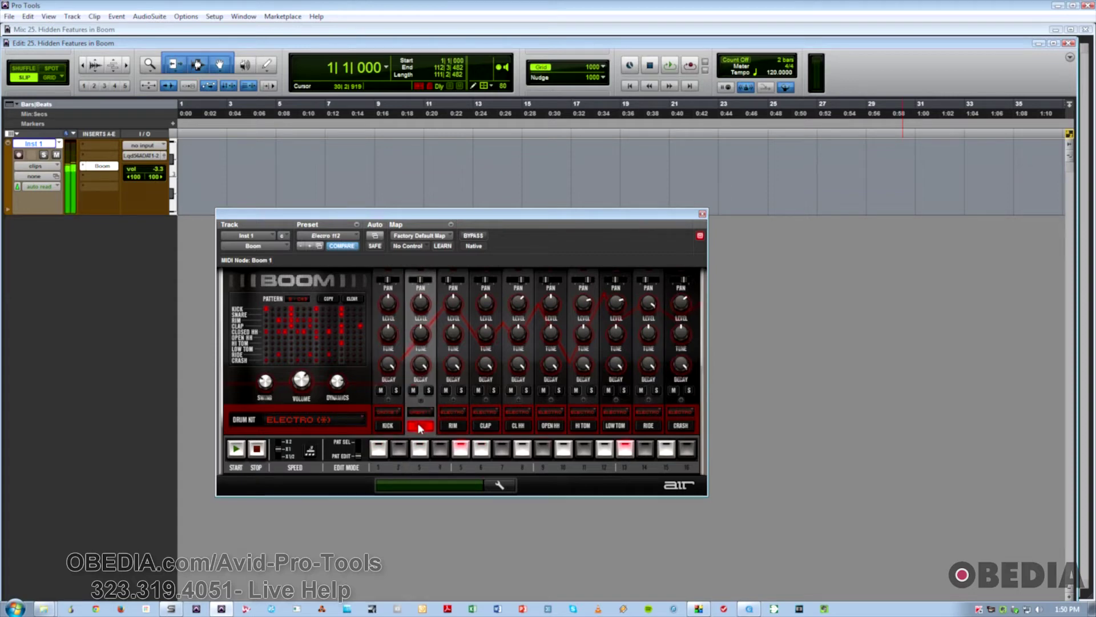
pyautogui.click(416, 409)
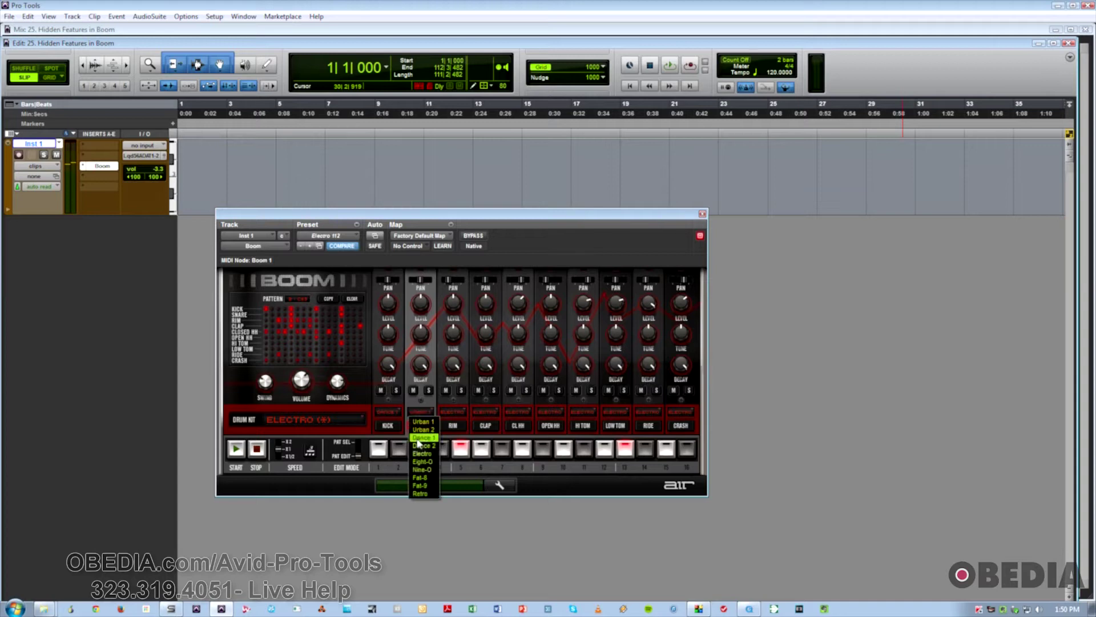
pyautogui.click(420, 439)
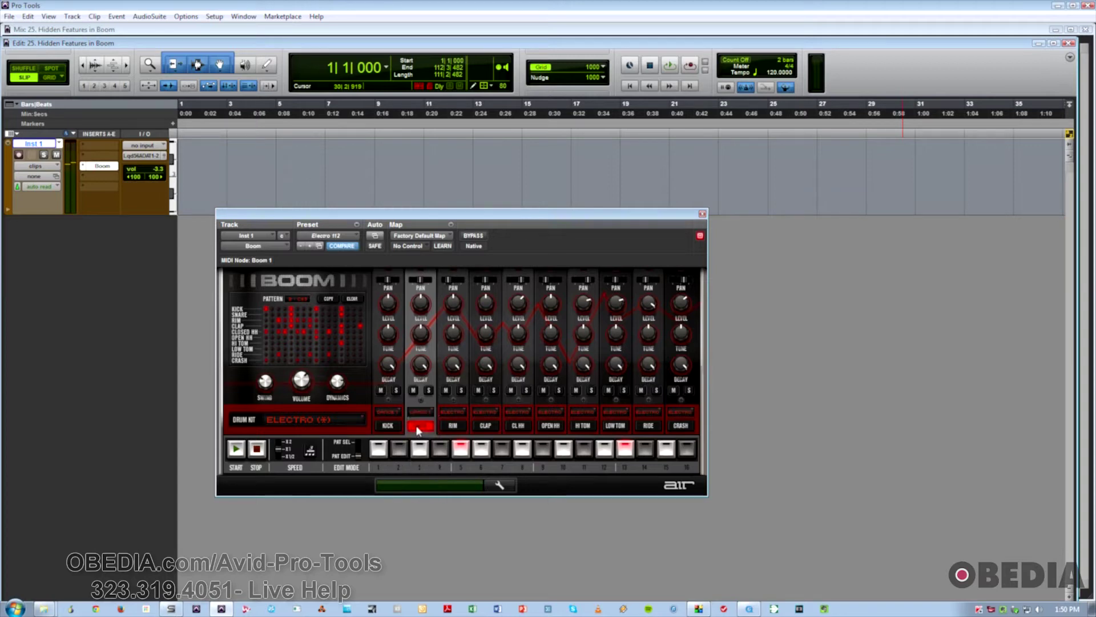
# - Set the kick channel to the Dance 1 kit, pick the snare's new kit, and show the full sound list
pyautogui.click(386, 410)
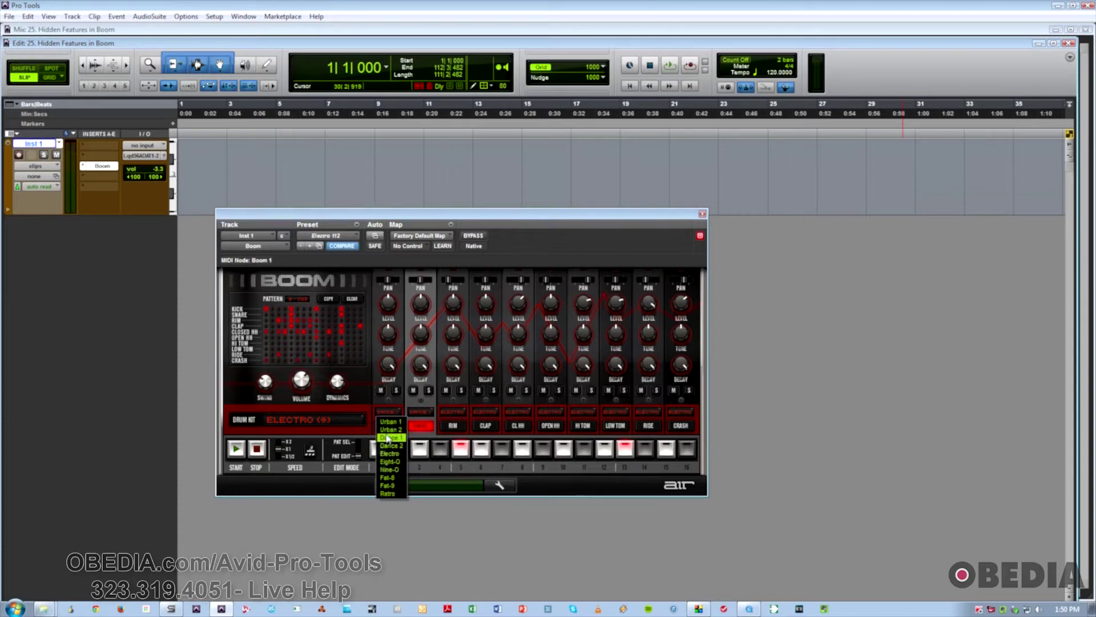
pyautogui.click(387, 438)
pyautogui.click(415, 409)
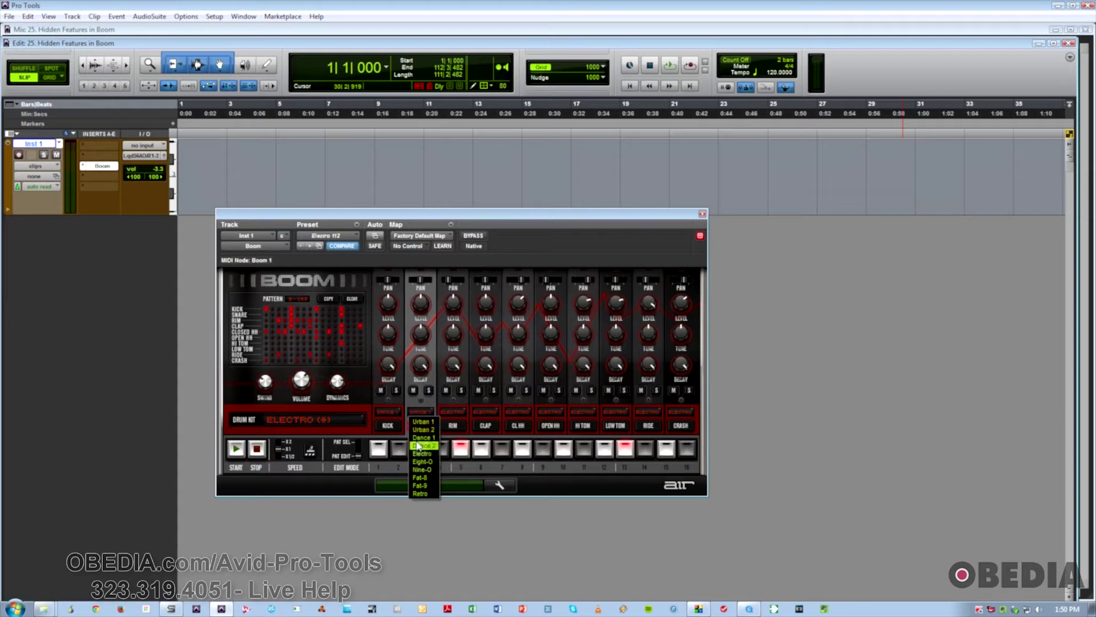
pyautogui.click(408, 402)
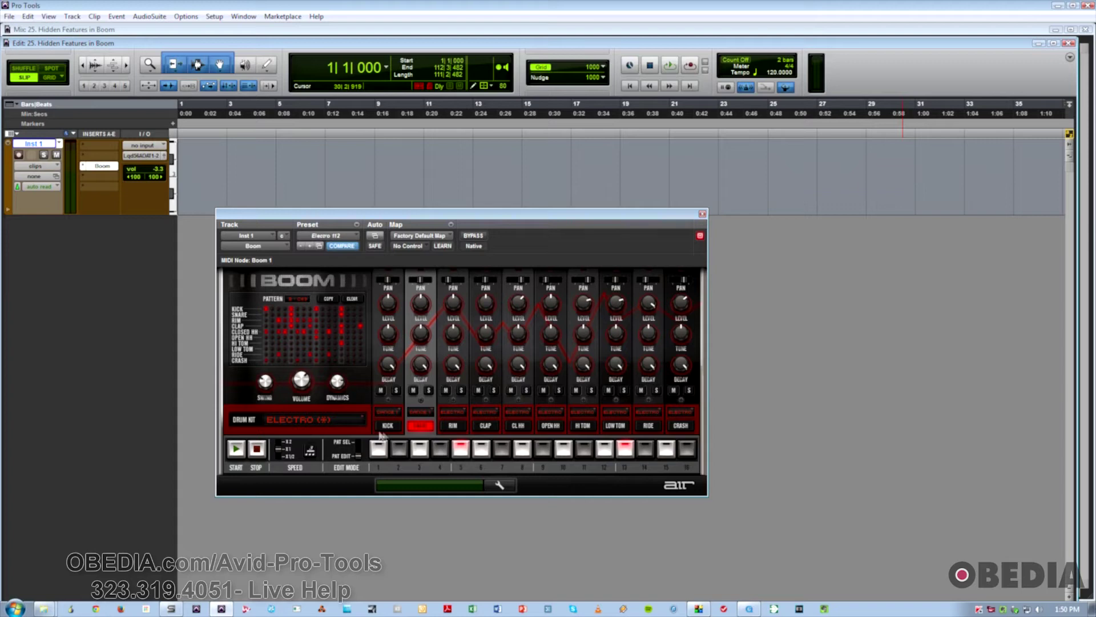
pyautogui.click(398, 409)
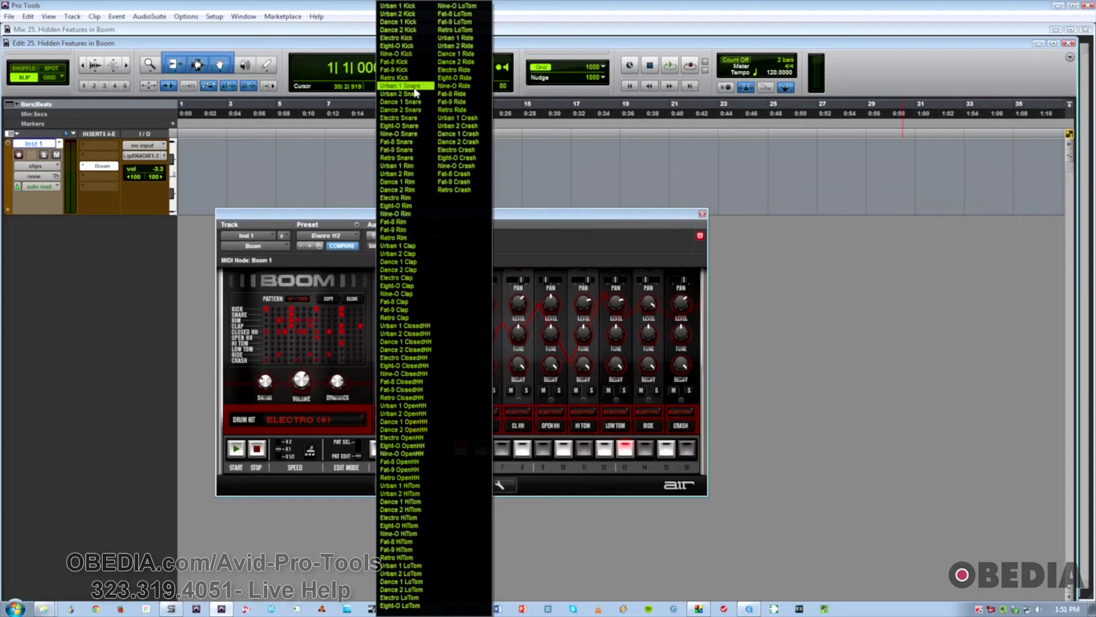
# - Load Urban 1 Kick, Fat-8 Snare and Fat-8 Rim into the first two channels
pyautogui.click(426, 7)
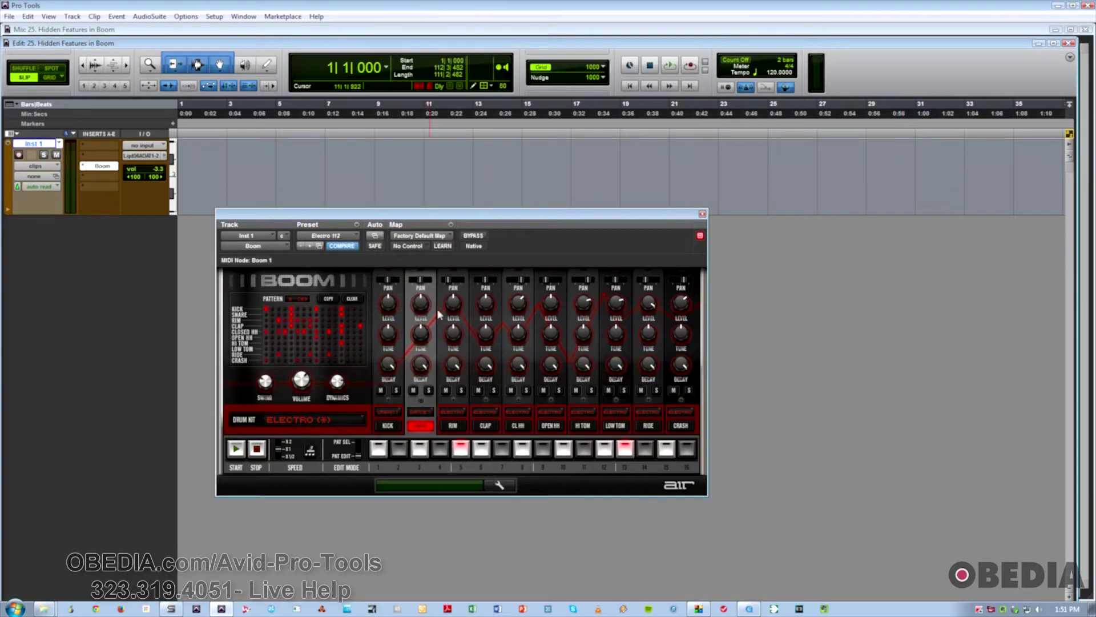
pyautogui.click(388, 411)
pyautogui.click(398, 143)
pyautogui.click(409, 422)
pyautogui.click(394, 409)
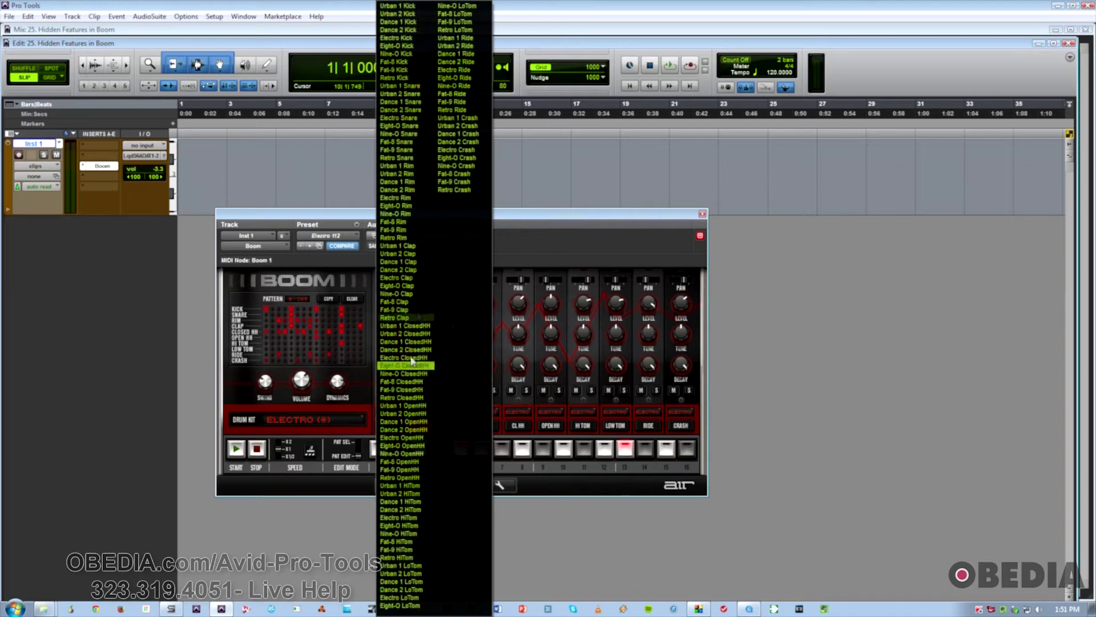
pyautogui.click(398, 198)
pyautogui.click(420, 412)
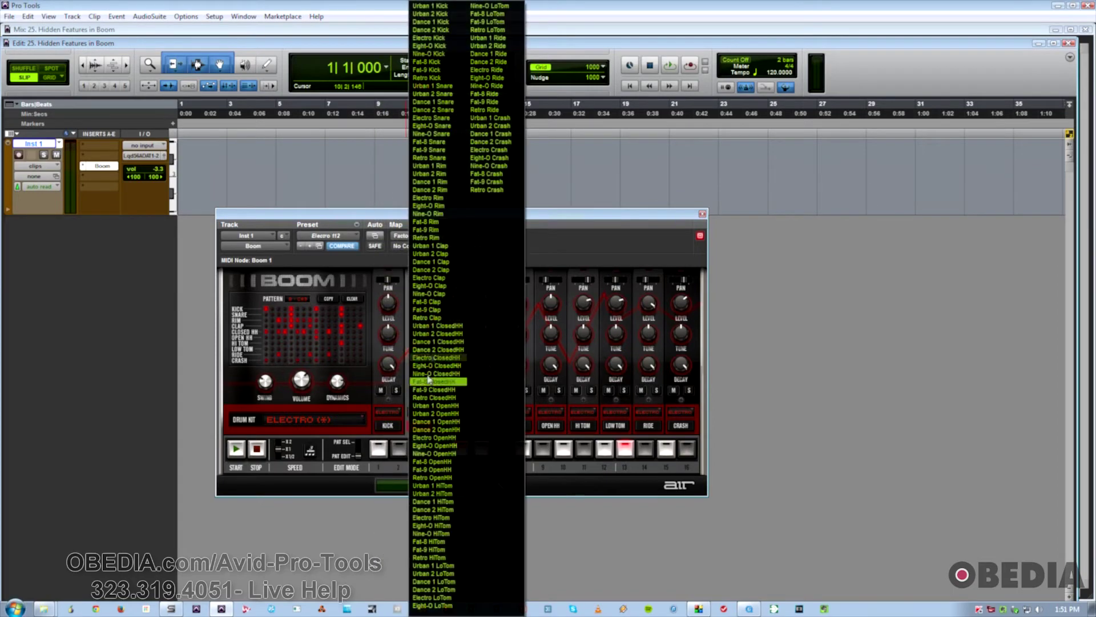
pyautogui.click(438, 223)
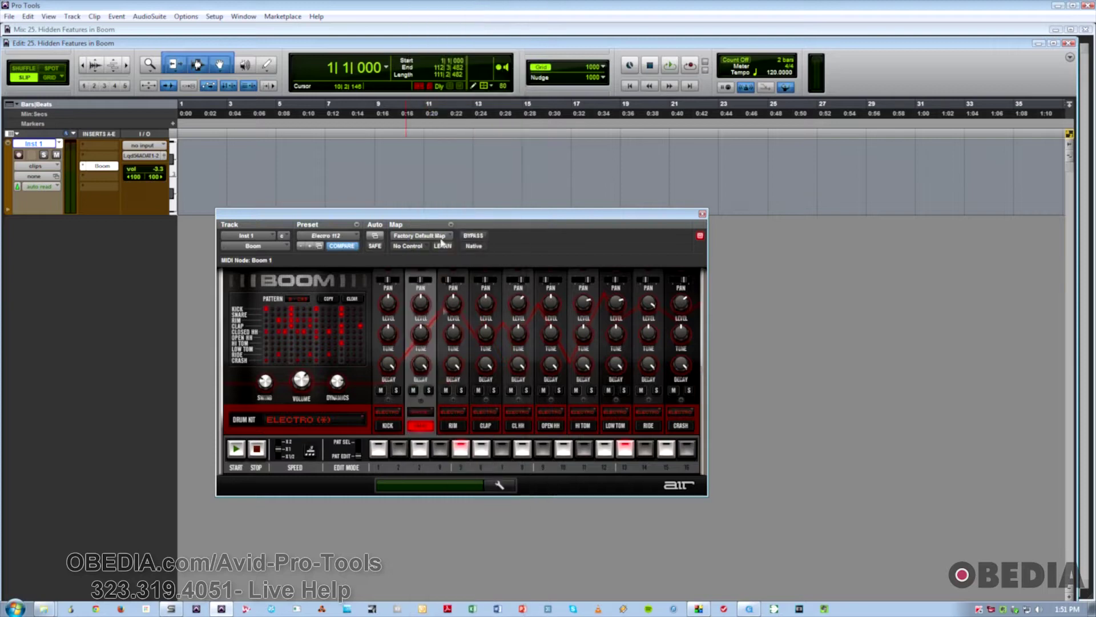
# - Load a Rim sound into the third channel, a Snare into CLAP, and a new CL HH sound
pyautogui.click(447, 410)
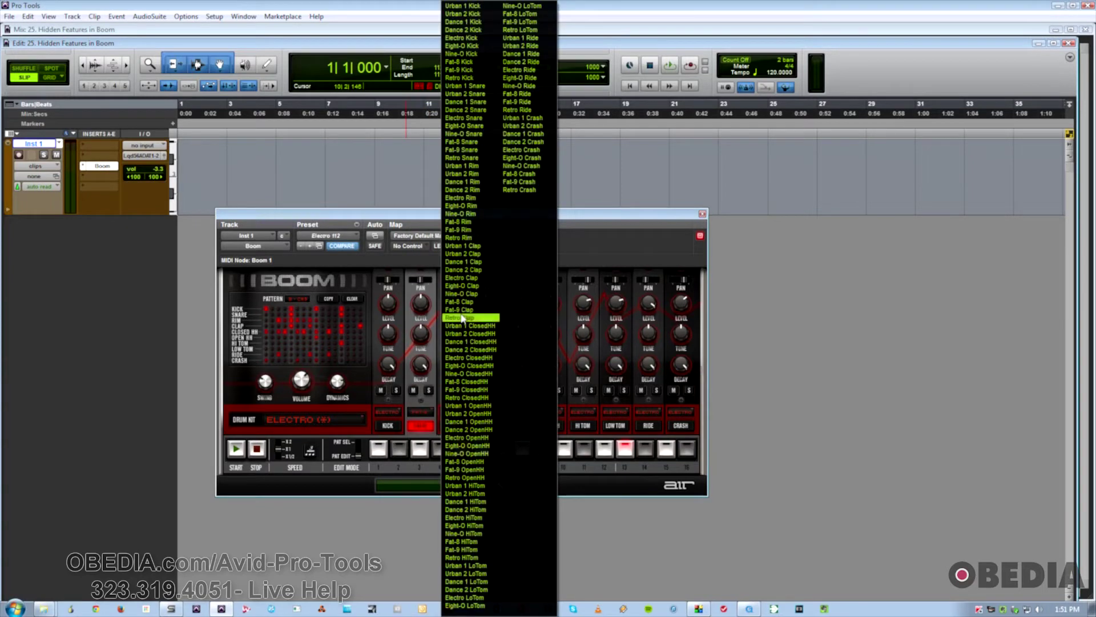
pyautogui.click(455, 215)
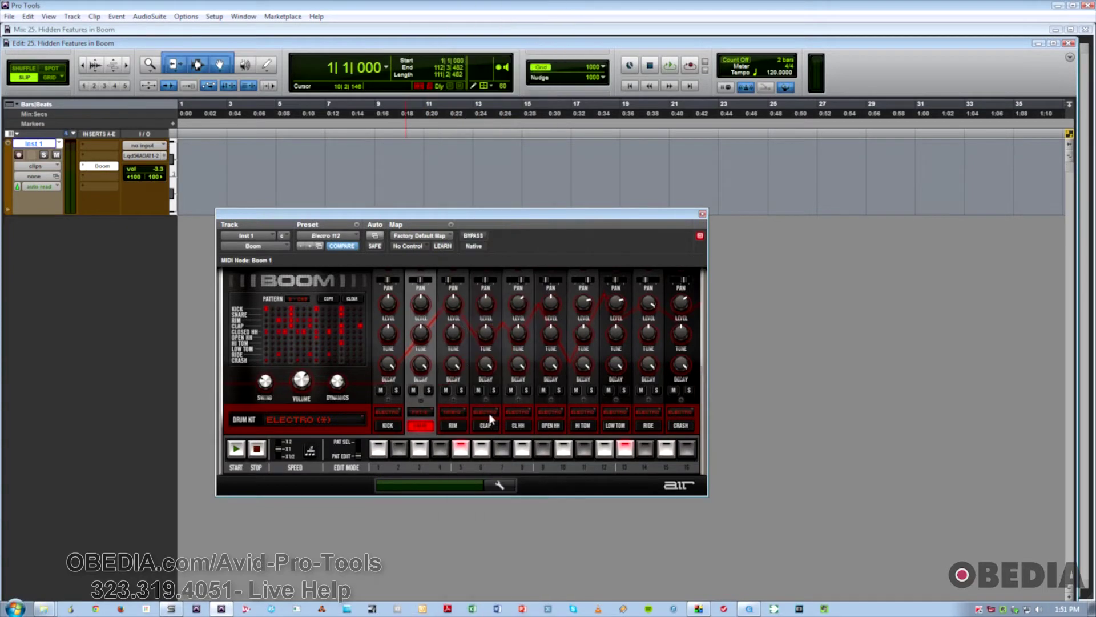
pyautogui.click(485, 409)
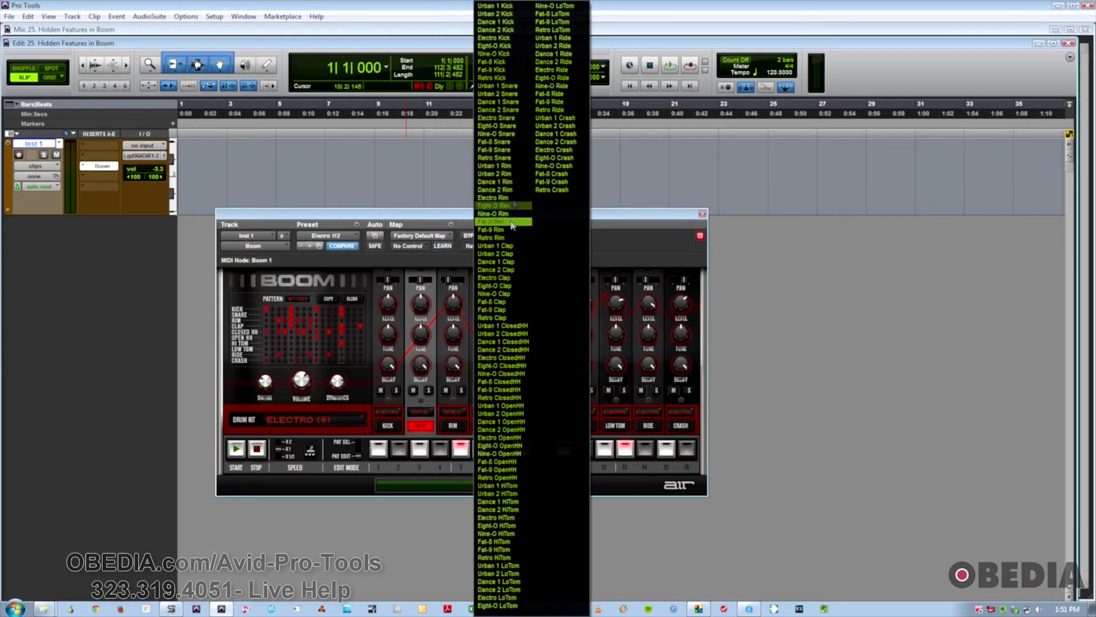
pyautogui.click(505, 111)
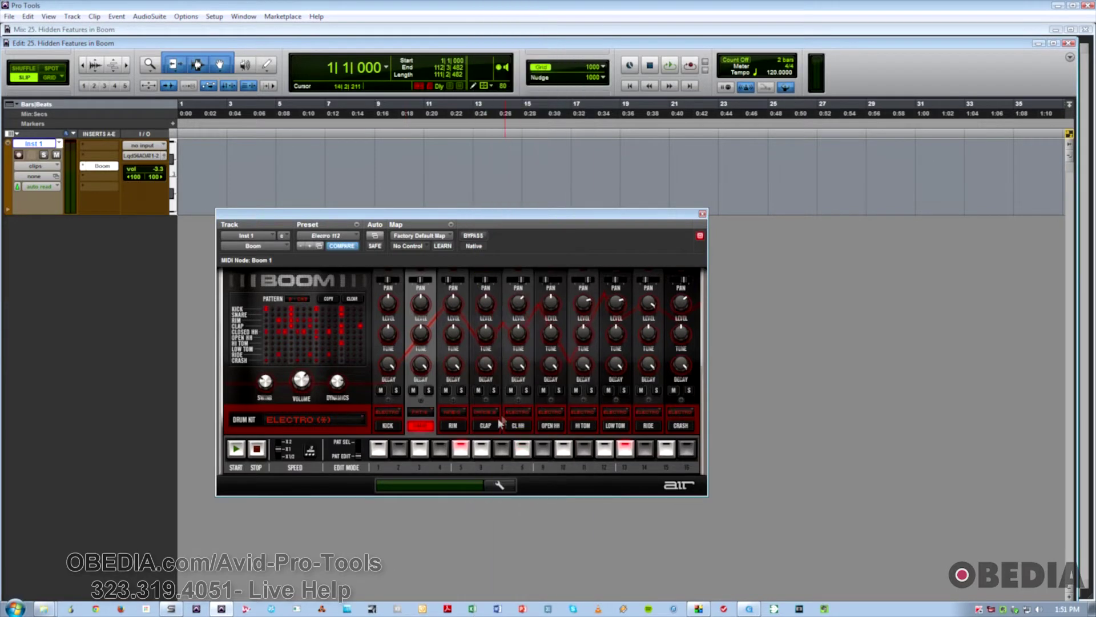
pyautogui.click(516, 409)
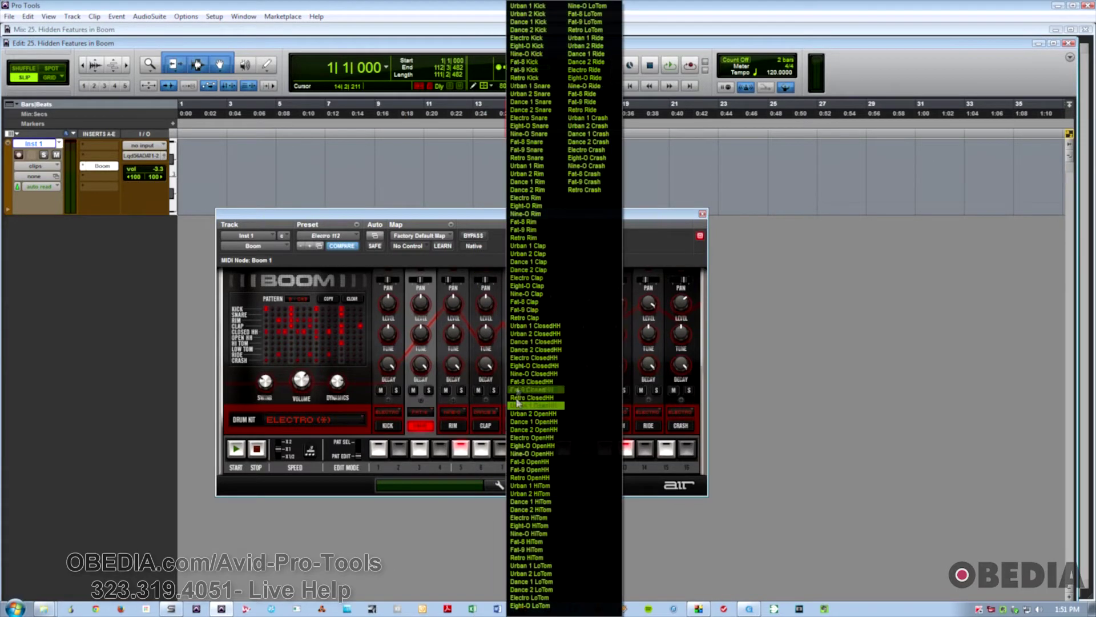
pyautogui.click(521, 125)
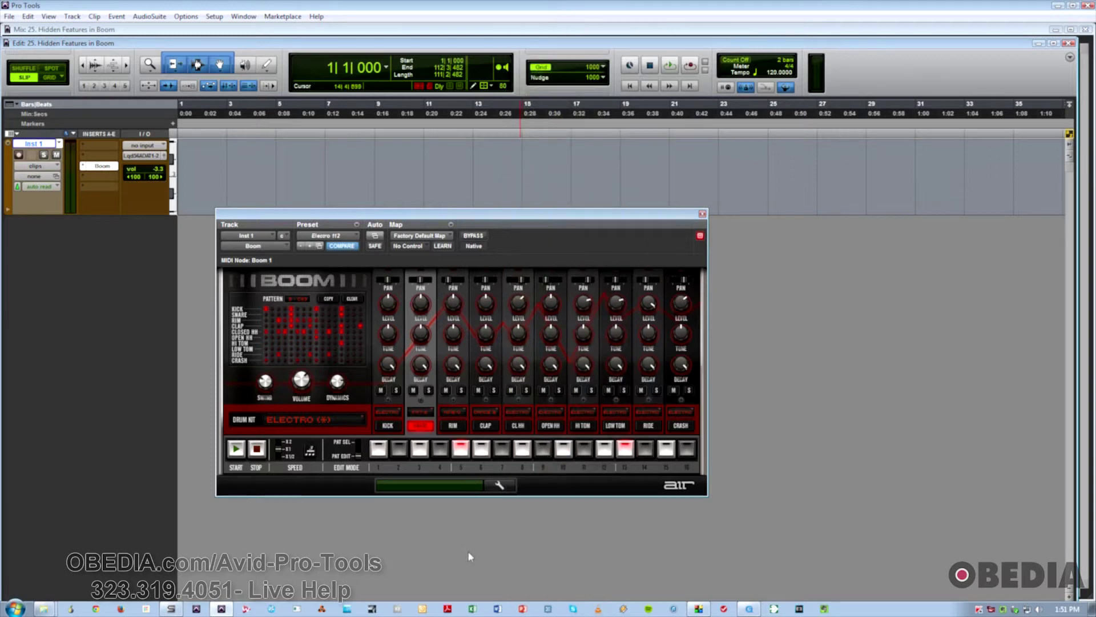
# - Try the Four One One 120 preset, go back to Electro 112, and start the pattern playing
pyautogui.click(311, 246)
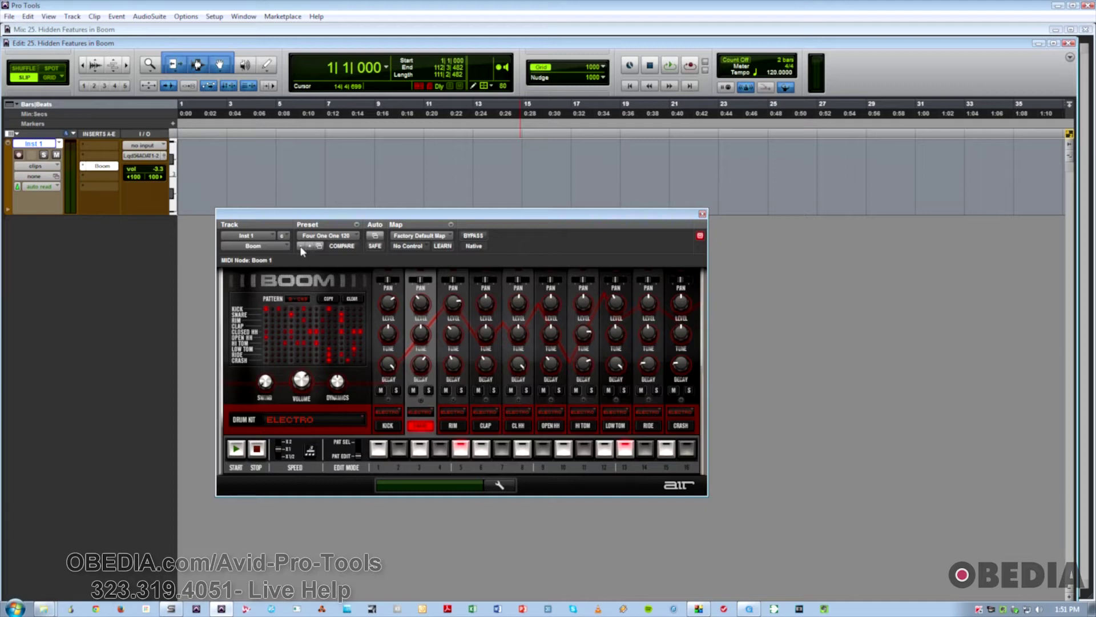
pyautogui.click(301, 246)
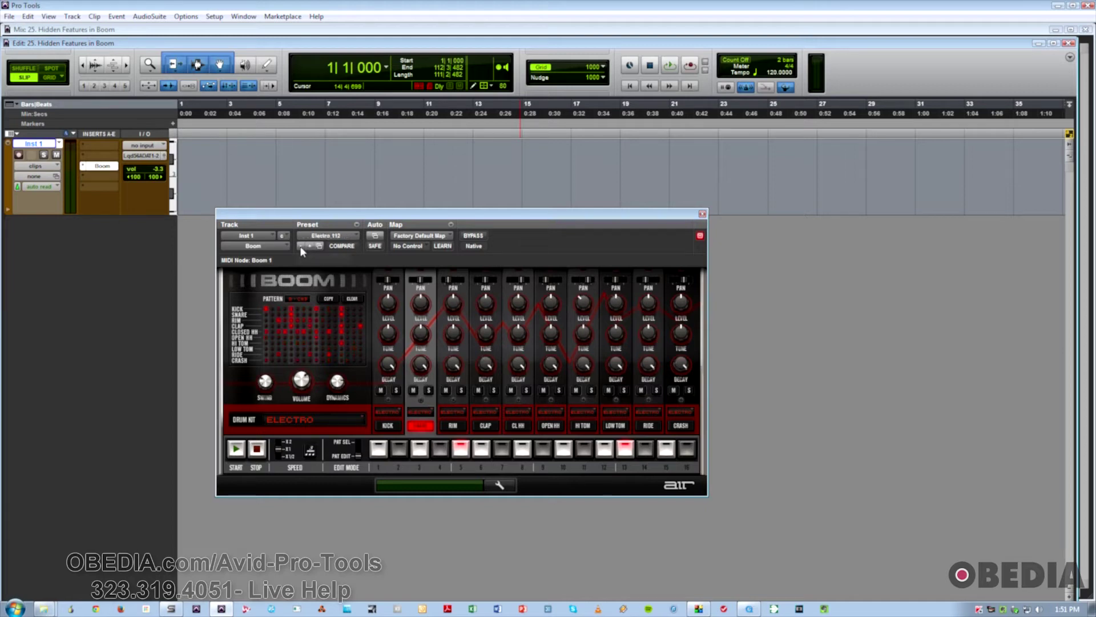
pyautogui.click(236, 450)
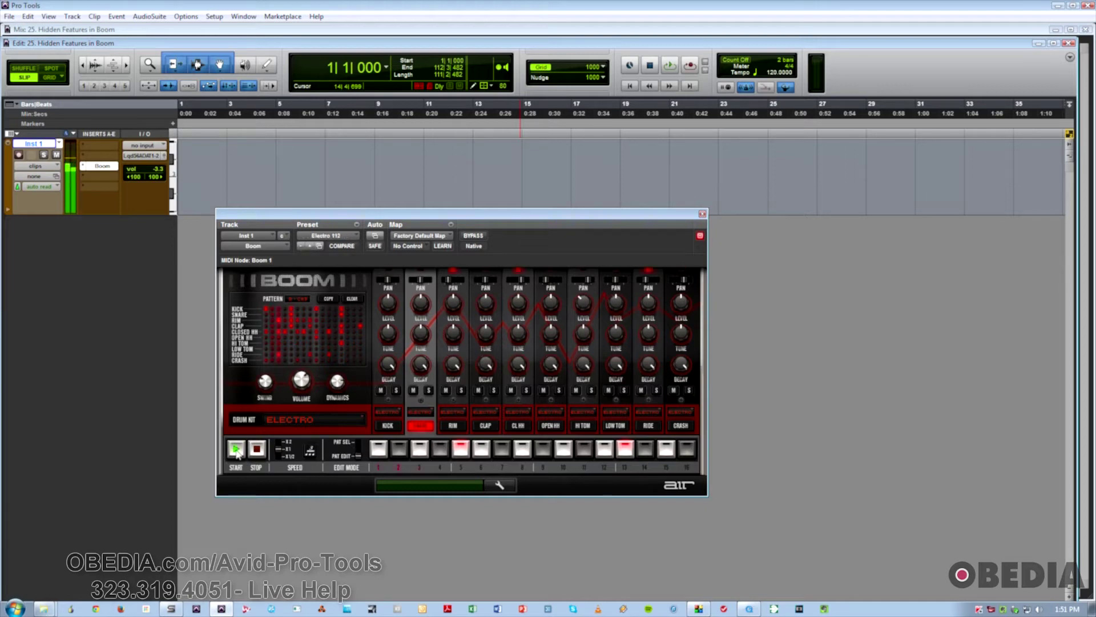
pyautogui.click(400, 410)
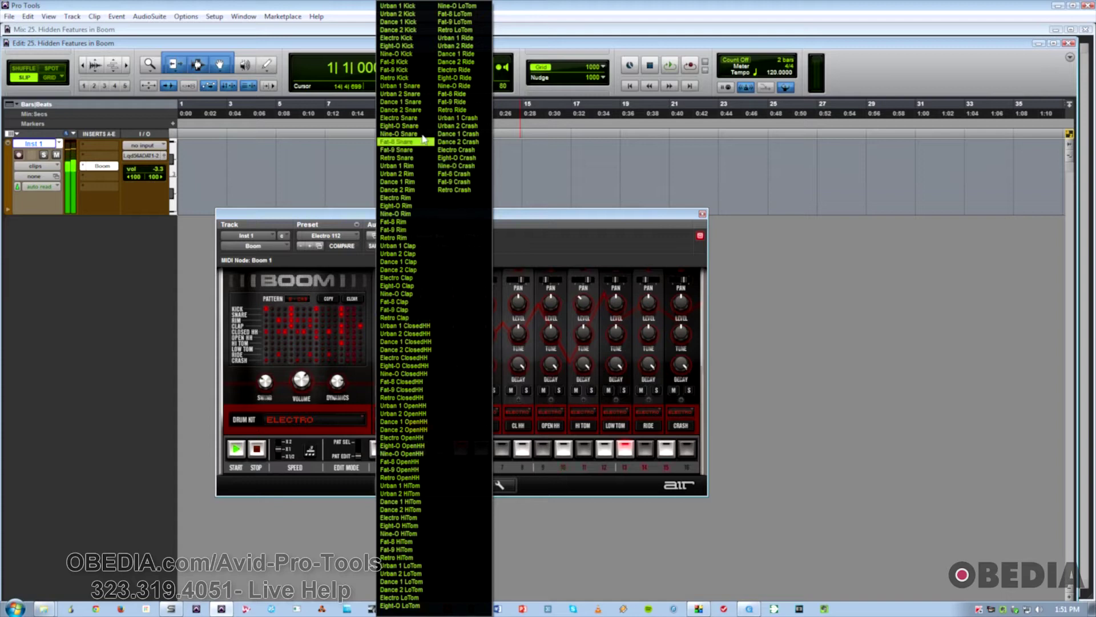
# - Swap in snare samples from another kit, then set the rim channel to Dance 1 Rim and then Fat-9 Rim
pyautogui.click(408, 93)
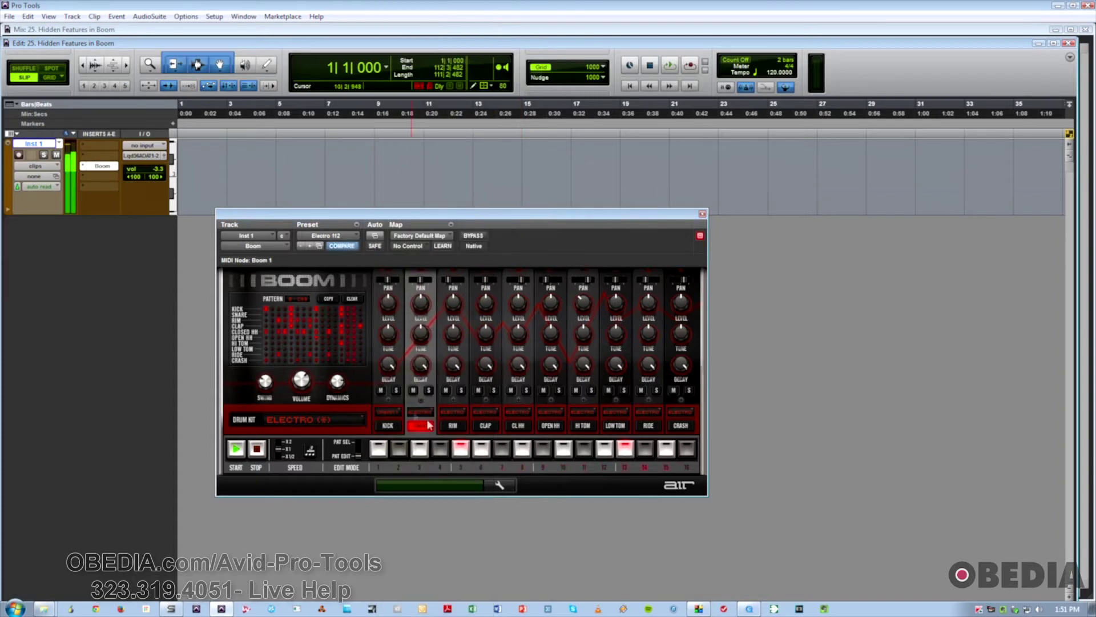
pyautogui.click(393, 408)
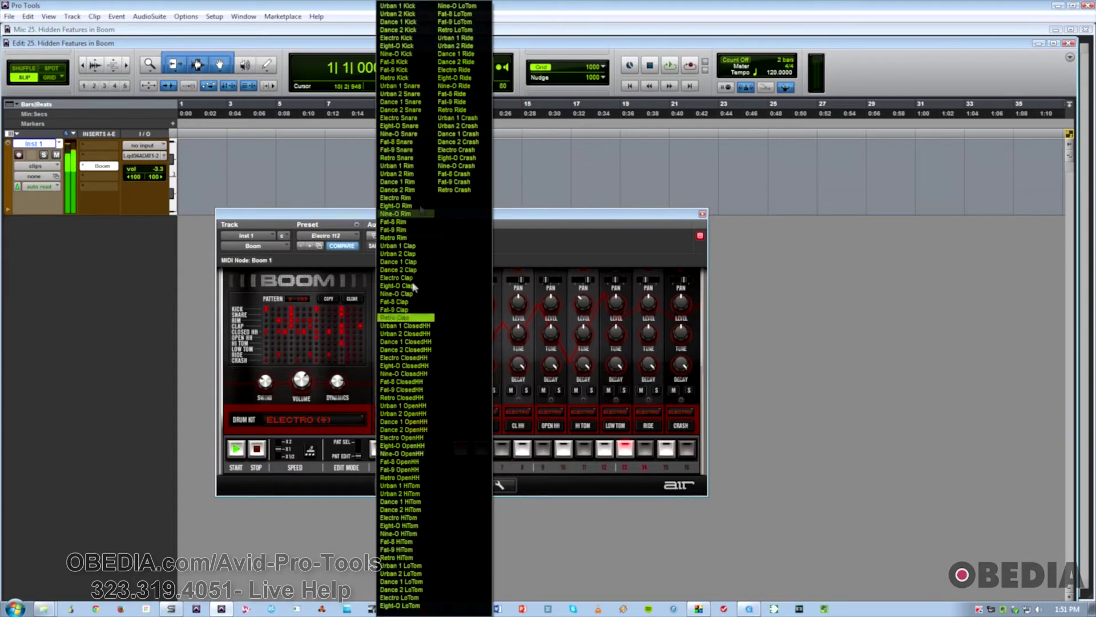
pyautogui.click(411, 97)
pyautogui.click(424, 410)
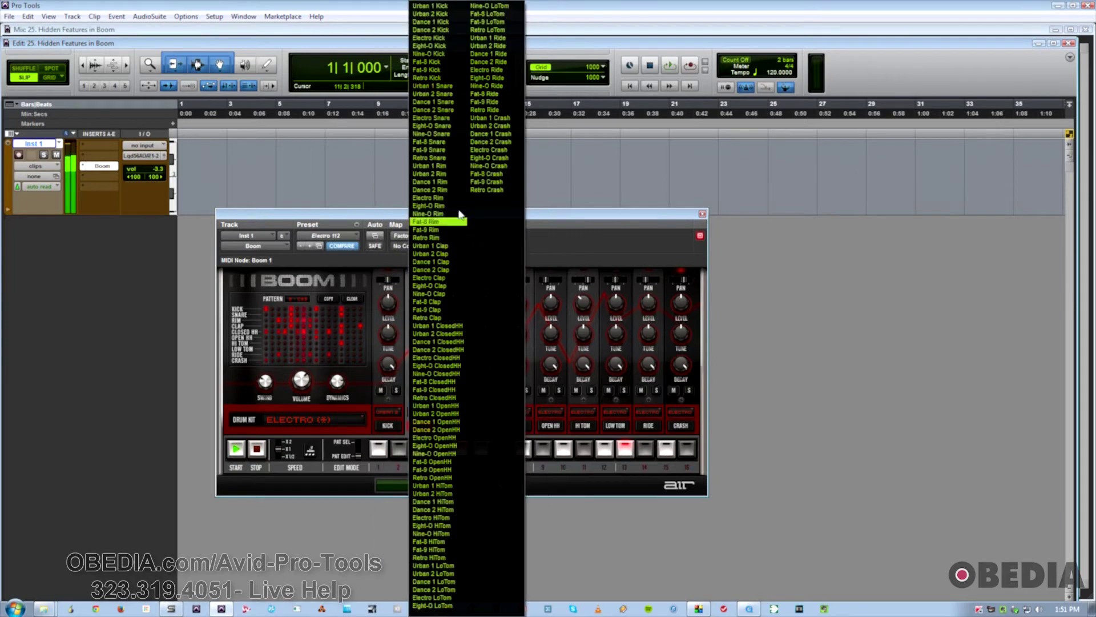
pyautogui.click(449, 182)
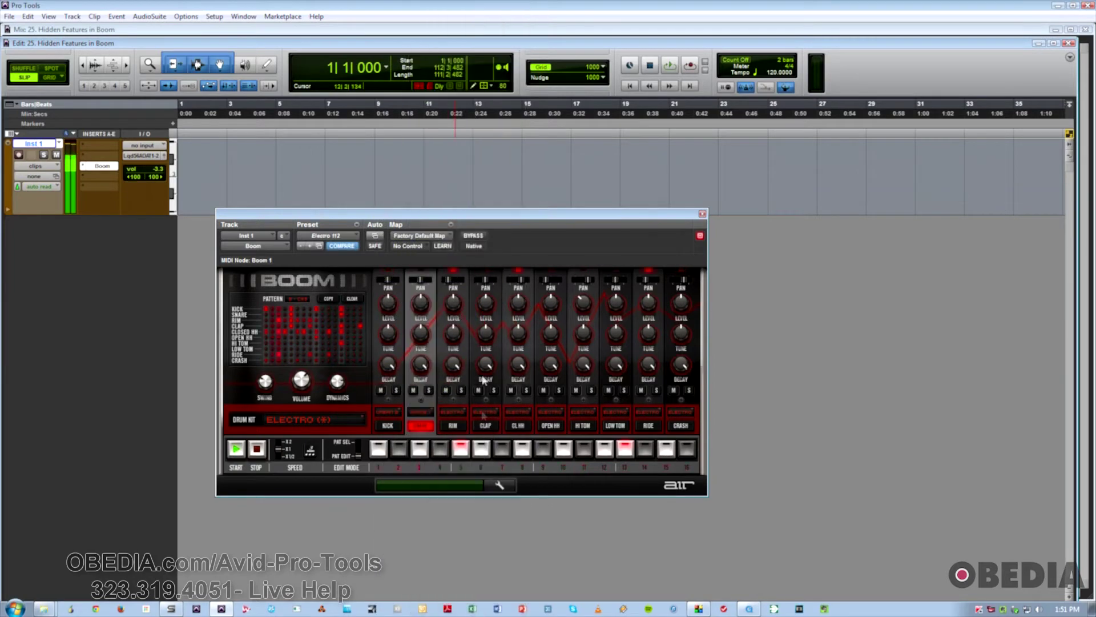
pyautogui.click(485, 412)
pyautogui.click(508, 230)
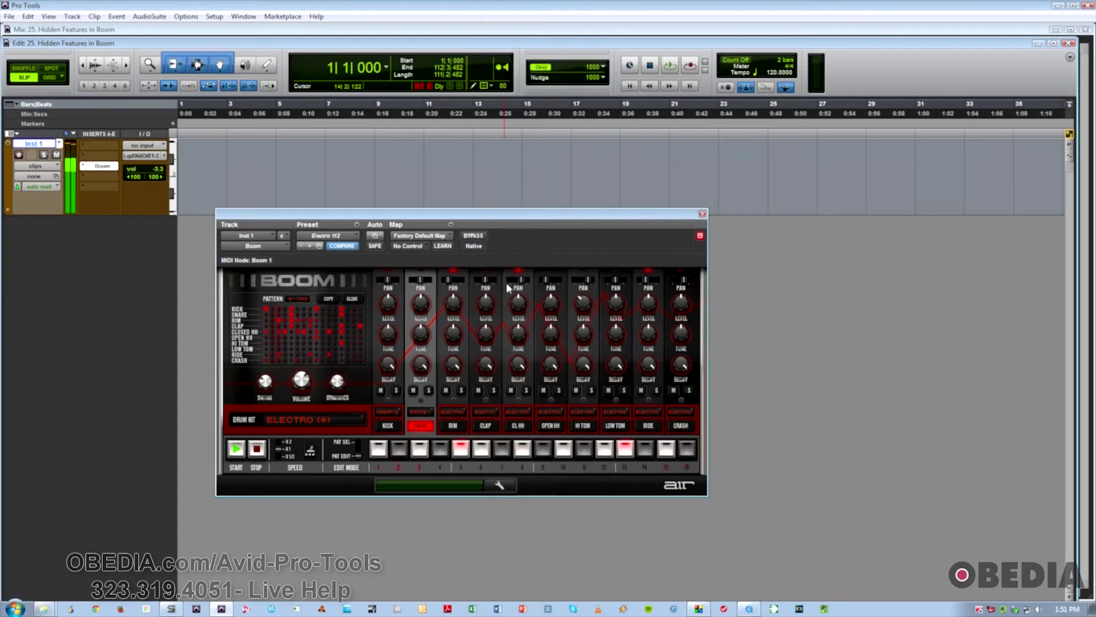
# - Give the closed hi-hat Dance 2 ClosedHH, change the next channel's sample, and assign the ride an Urban sample
pyautogui.click(516, 425)
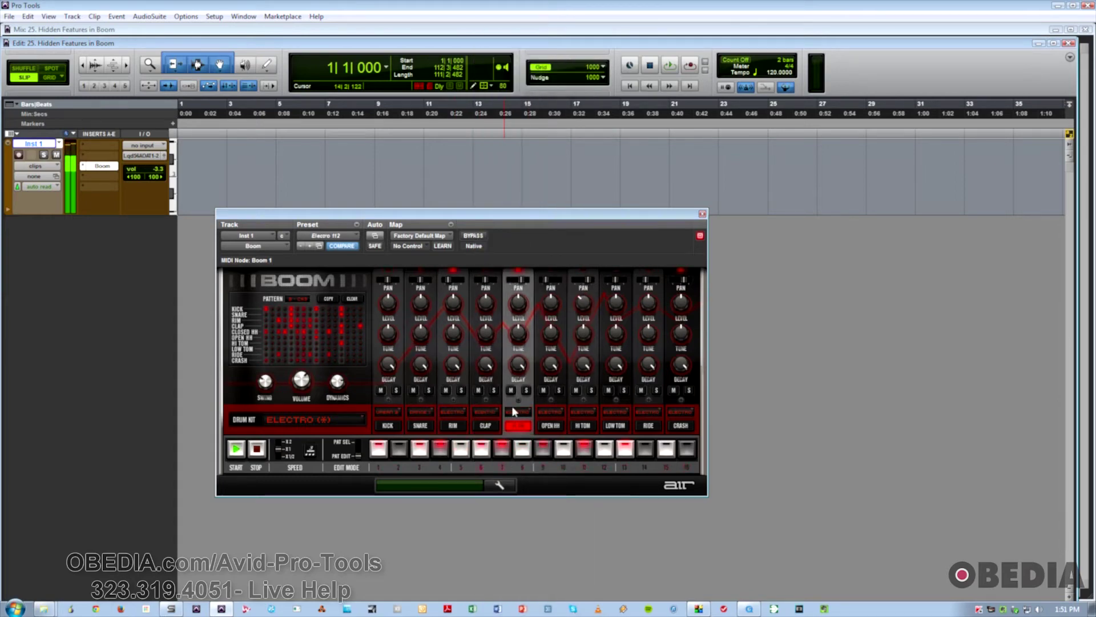
pyautogui.click(512, 409)
pyautogui.click(528, 350)
pyautogui.click(584, 410)
pyautogui.click(600, 166)
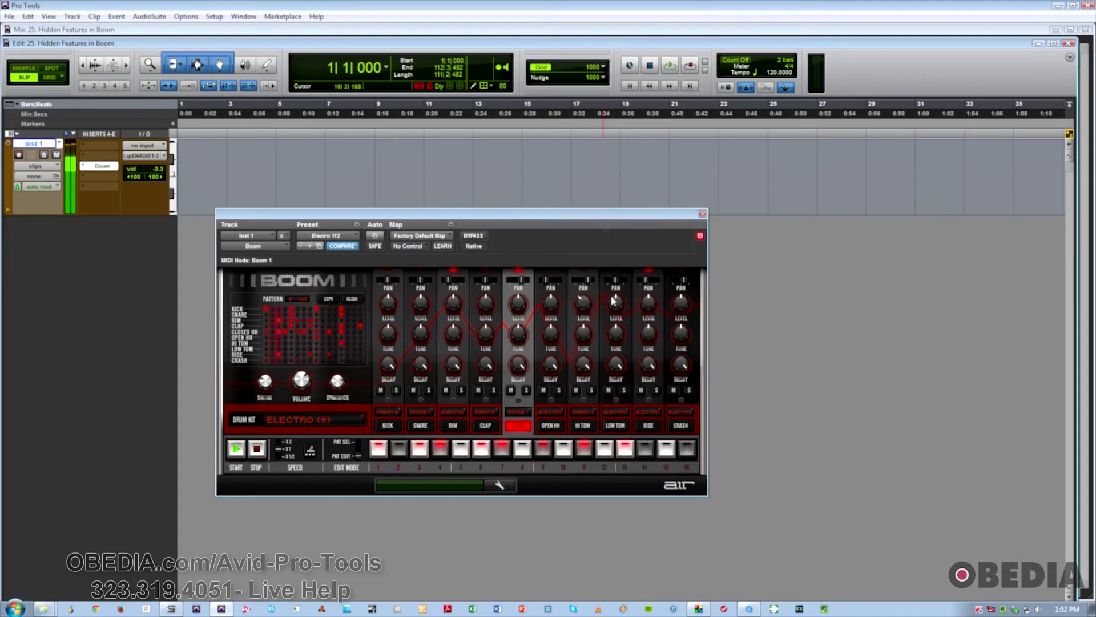
pyautogui.click(650, 416)
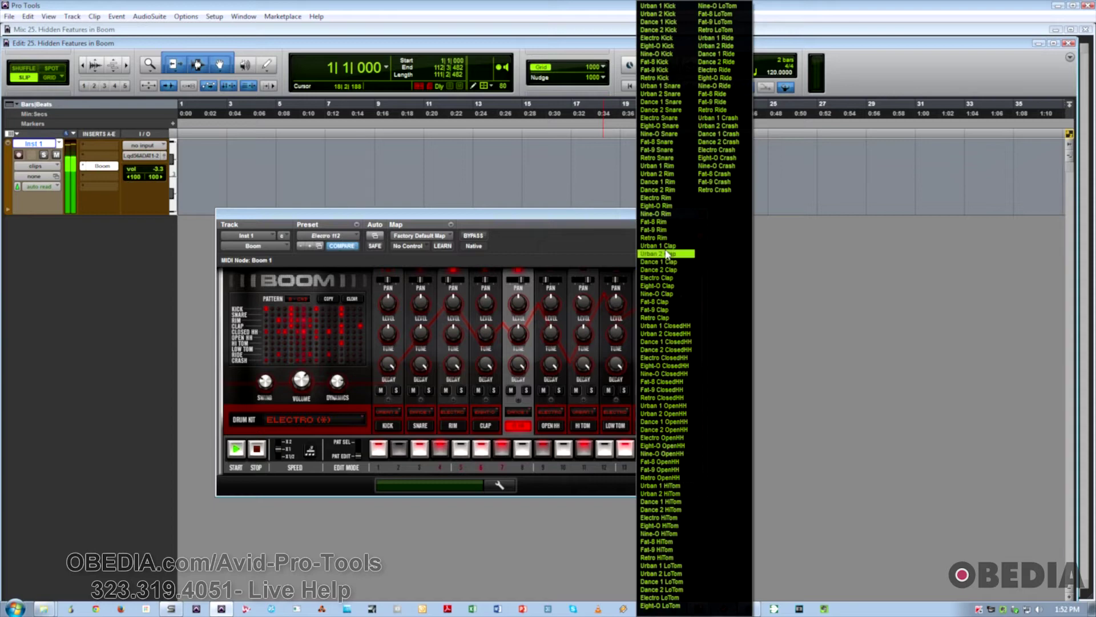
pyautogui.click(662, 256)
# - Choose a different crash sample, stop playback, and load the Four One One 120 preset
pyautogui.click(685, 411)
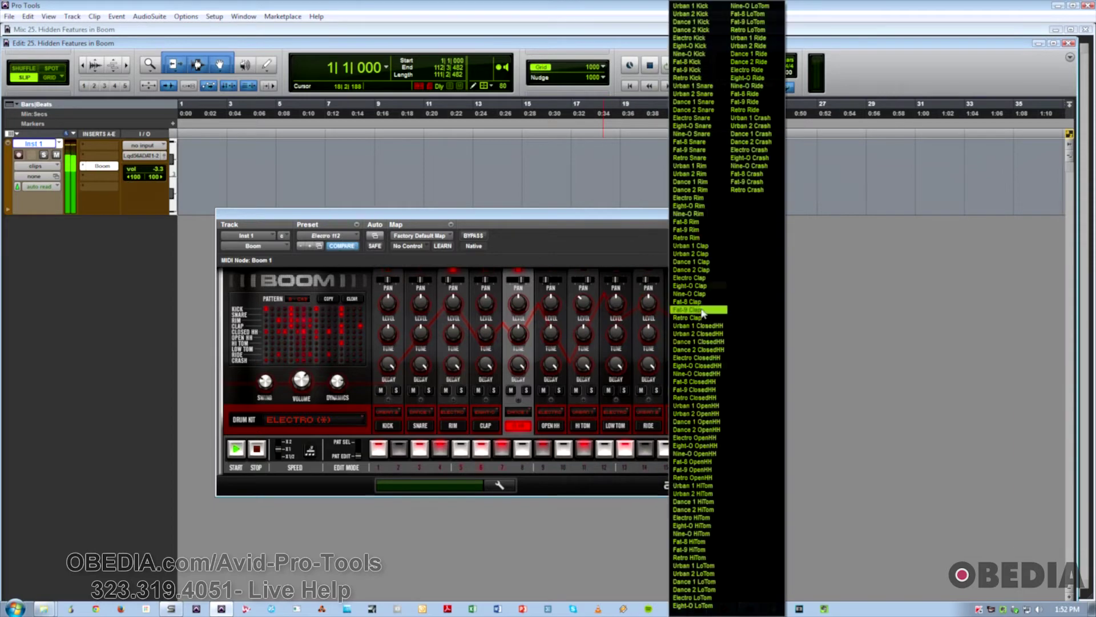
pyautogui.click(685, 271)
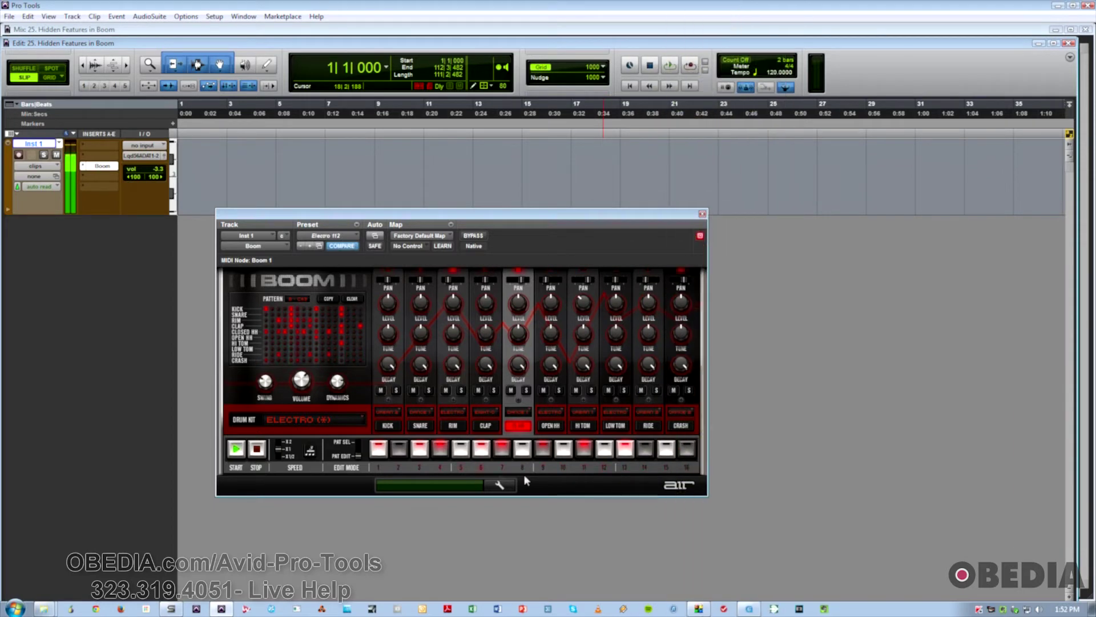
pyautogui.click(258, 449)
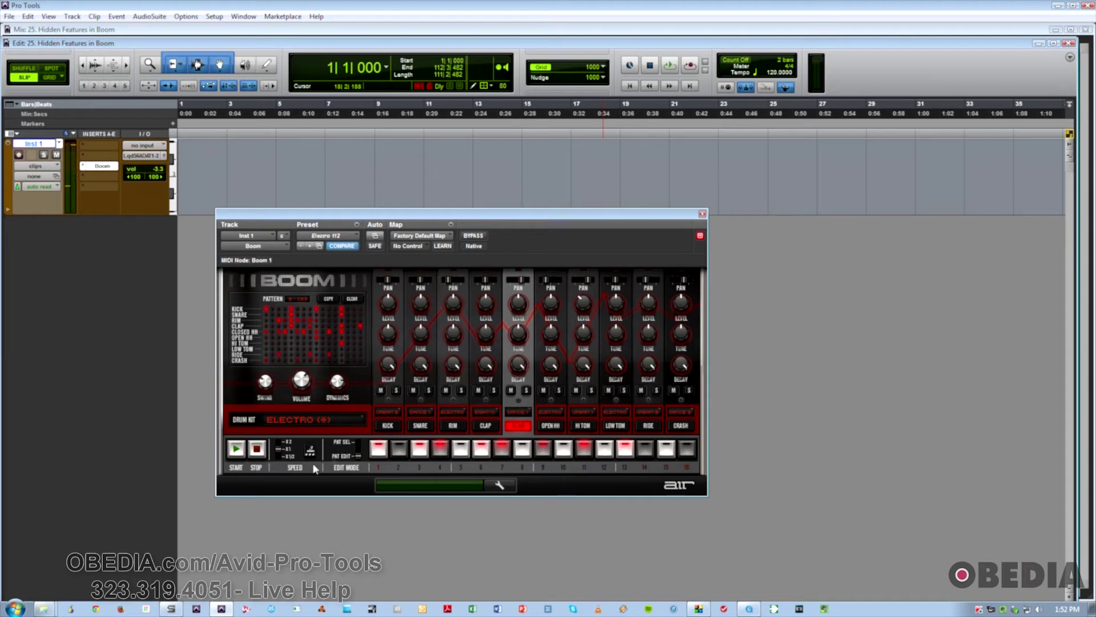
pyautogui.click(309, 246)
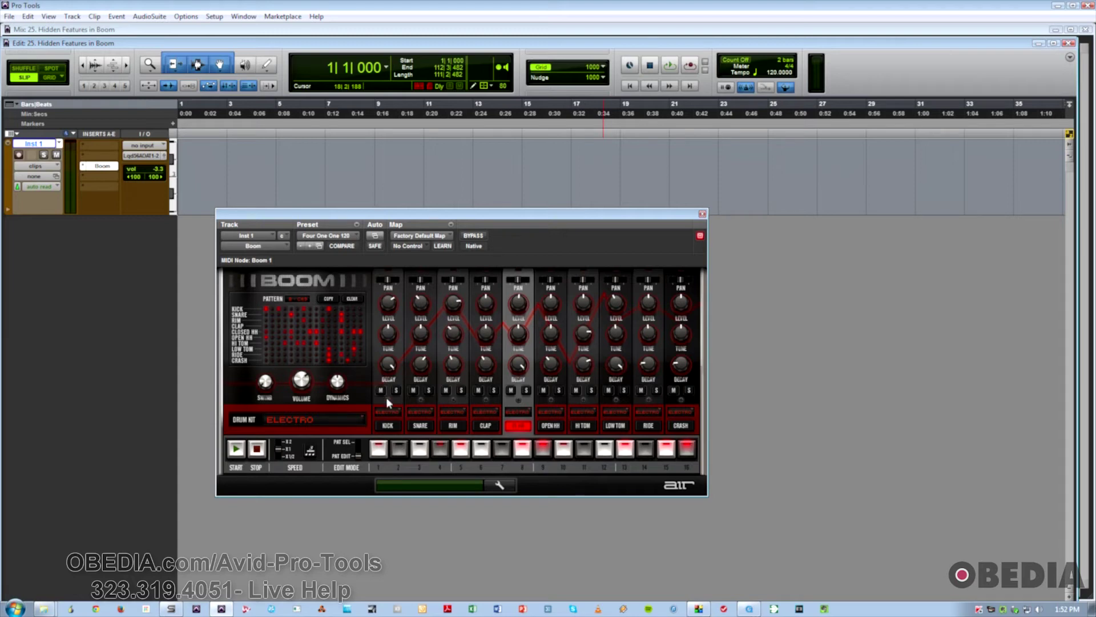
# - Set the kick adjuster screw to 53 % after dropping it to 0 %
pyautogui.moveTo(386, 396)
pyautogui.moveTo(419, 398)
pyautogui.click(386, 423)
pyautogui.moveTo(388, 401); pyautogui.dragTo(381, 439)
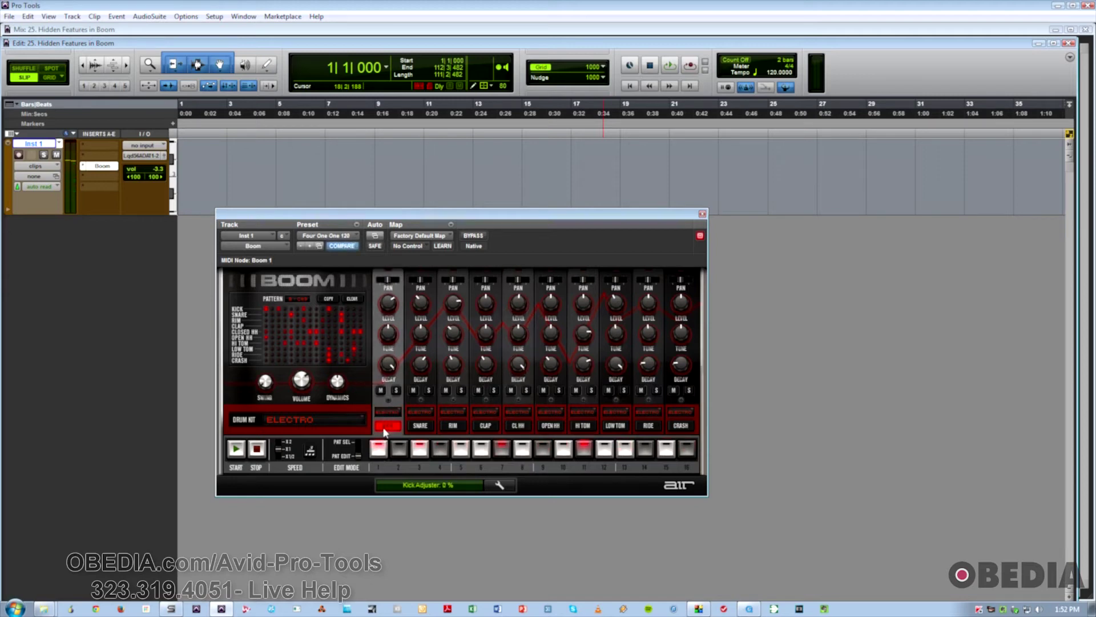
pyautogui.moveTo(386, 398); pyautogui.dragTo(387, 319)
# - Raise the clap adjuster to 91 %, audition the reshaped clap, then select rim and snare
pyautogui.click(485, 423)
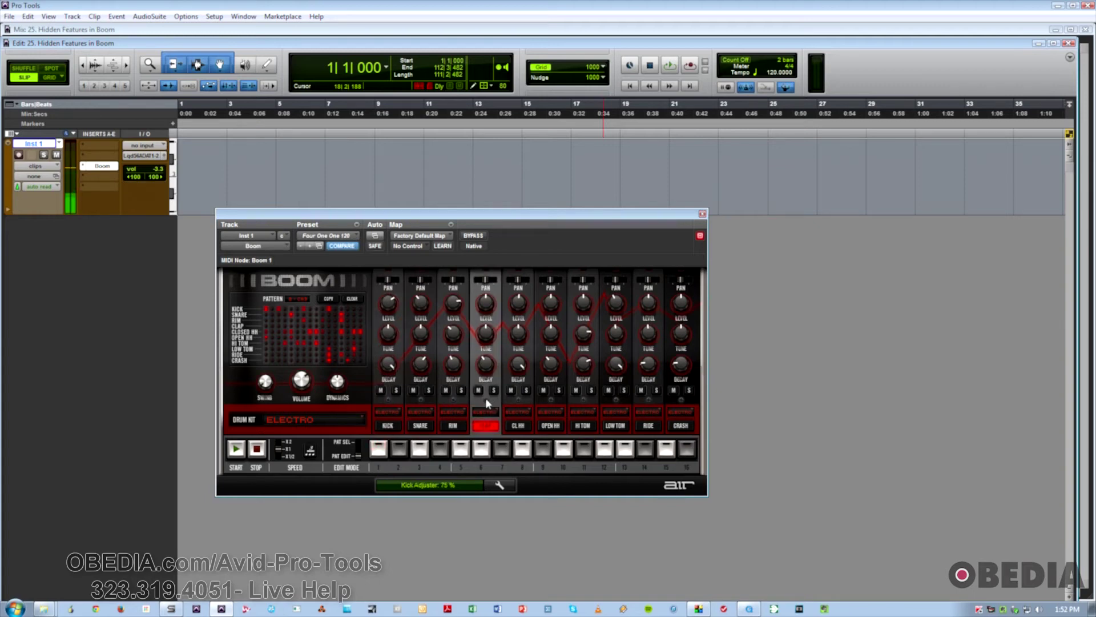
pyautogui.click(482, 424)
pyautogui.moveTo(489, 403); pyautogui.dragTo(505, 394)
pyautogui.click(484, 426)
pyautogui.click(452, 425)
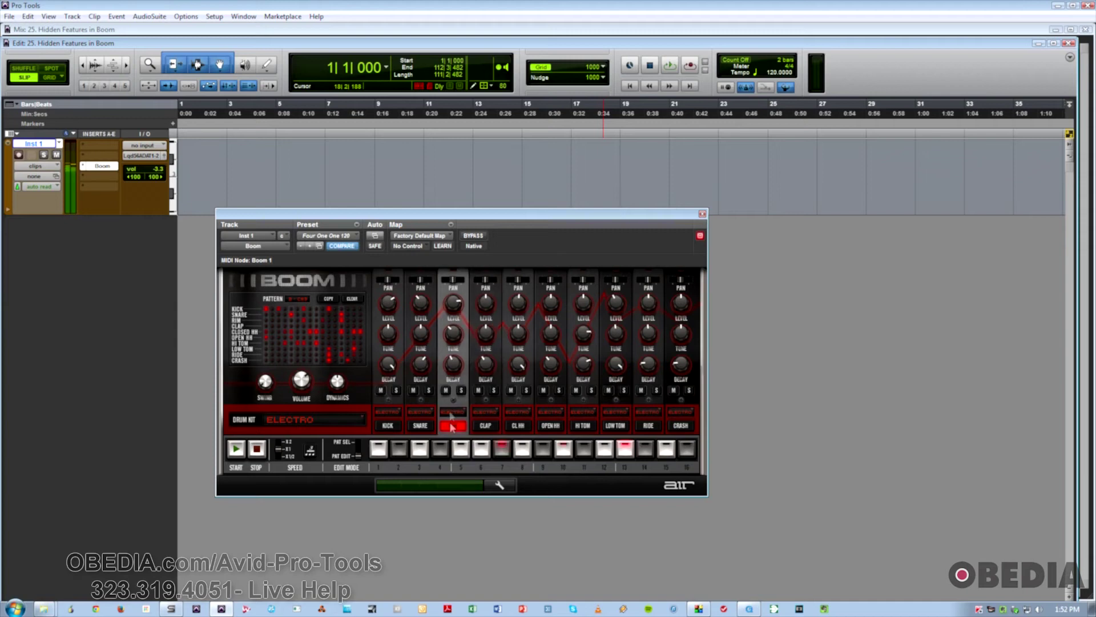
pyautogui.click(418, 426)
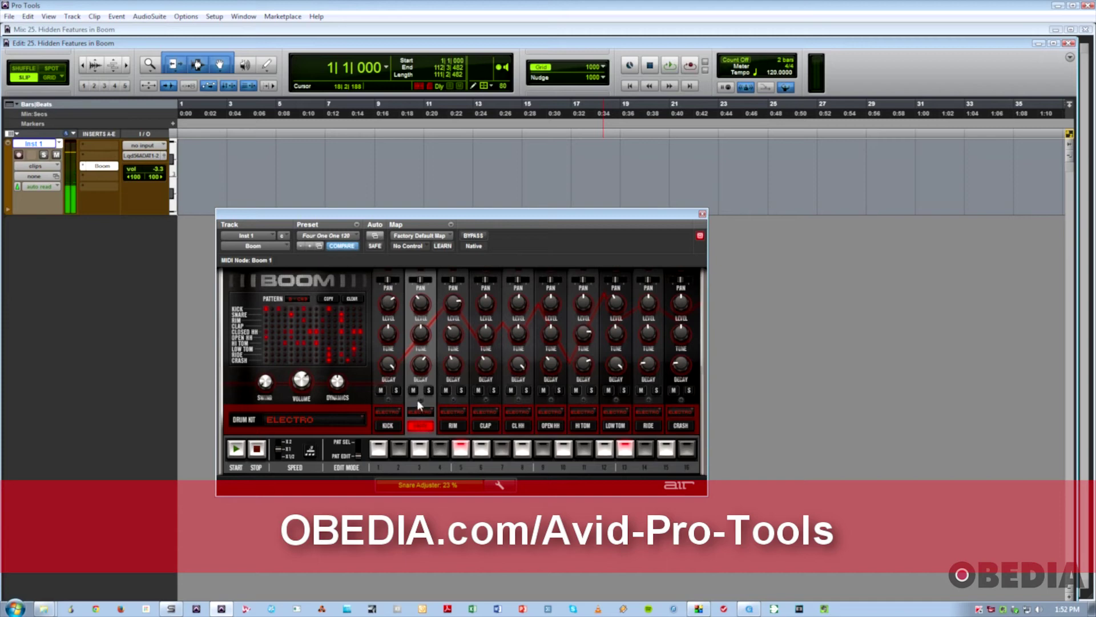
pyautogui.click(420, 426)
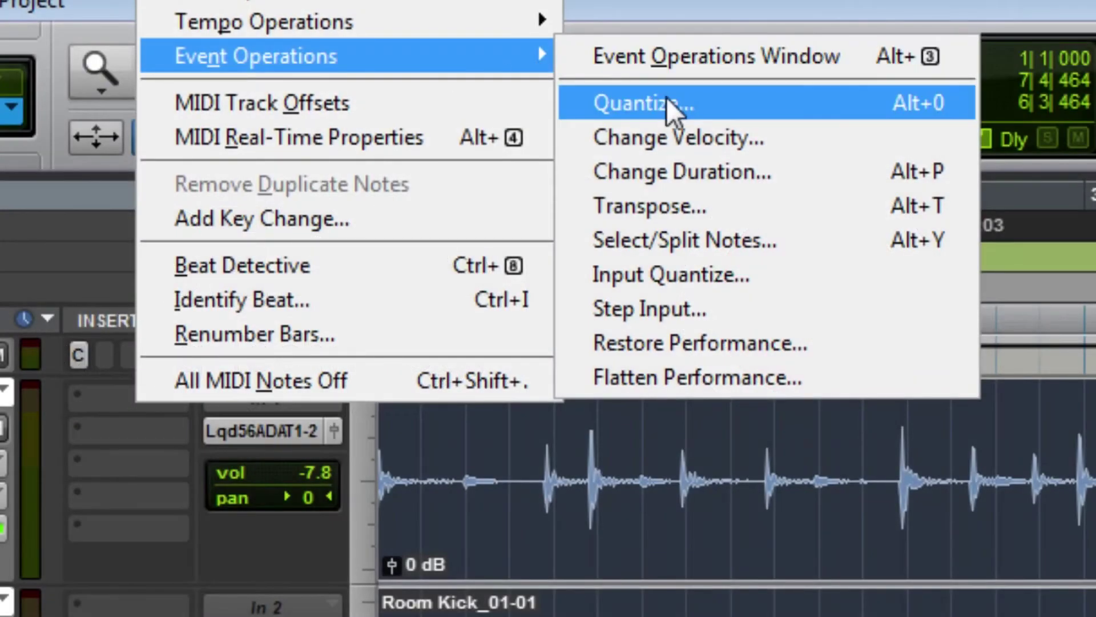
pyautogui.click(668, 109)
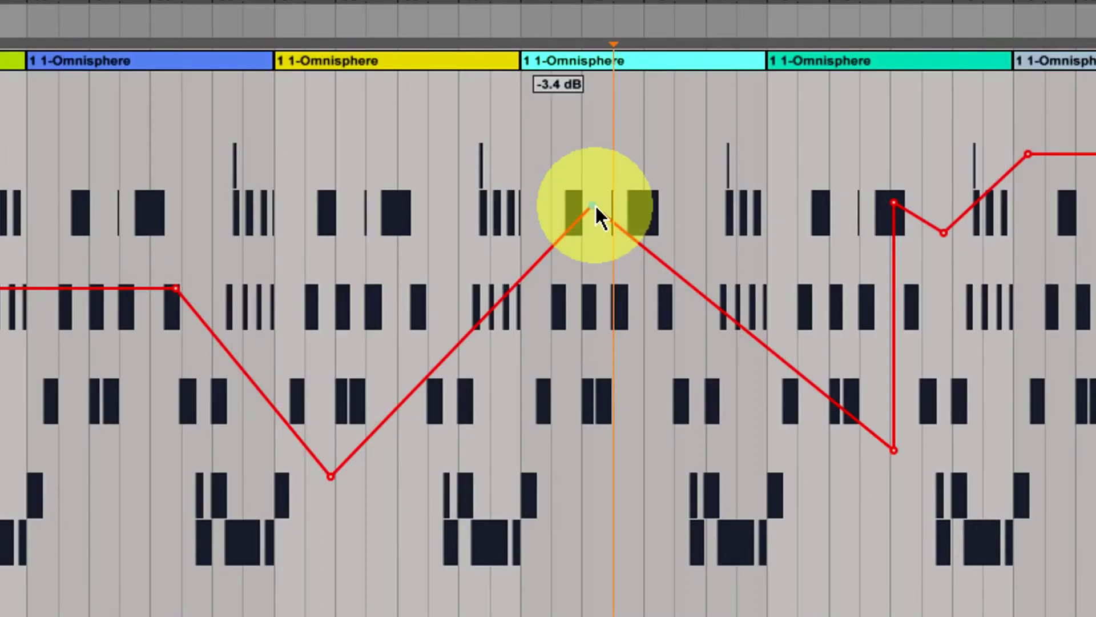
# - Lower the automation breakpoint to -3.9 dB, then scroll to Rates and Services and choose SIGN UP NOW
pyautogui.moveTo(595, 203); pyautogui.dragTo(593, 209)
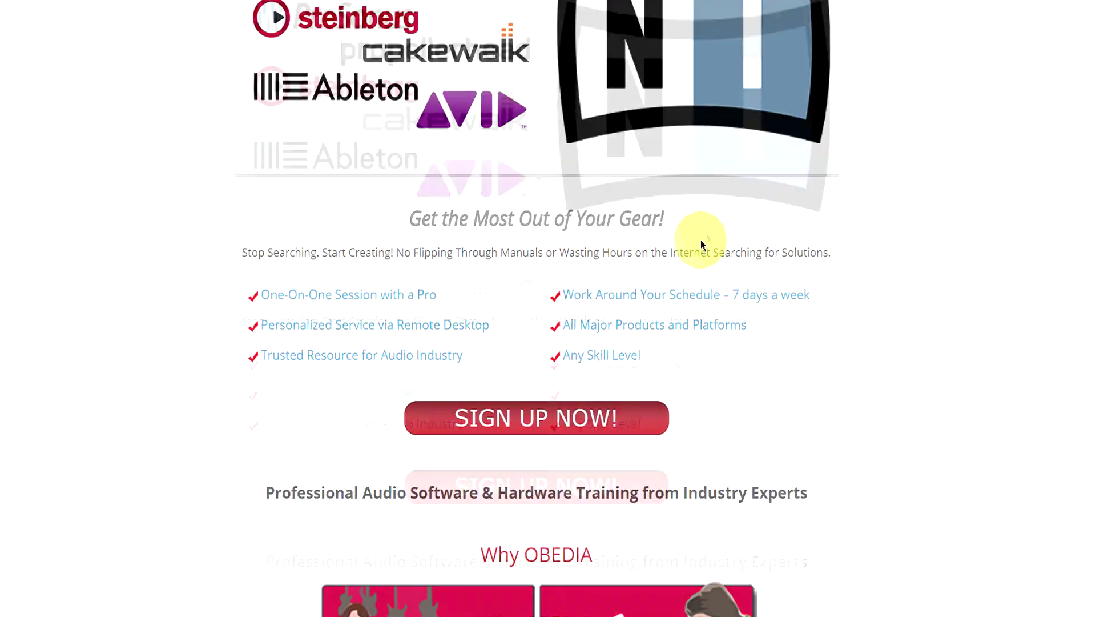
pyautogui.scroll(-10, 656, 266)
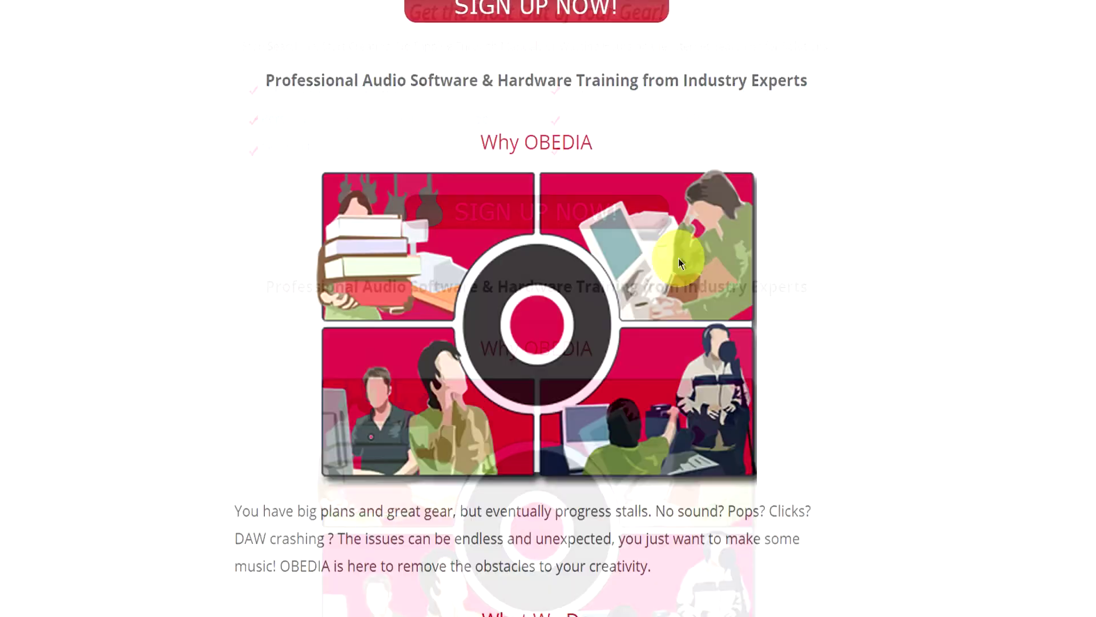
pyautogui.scroll(-15, 644, 280)
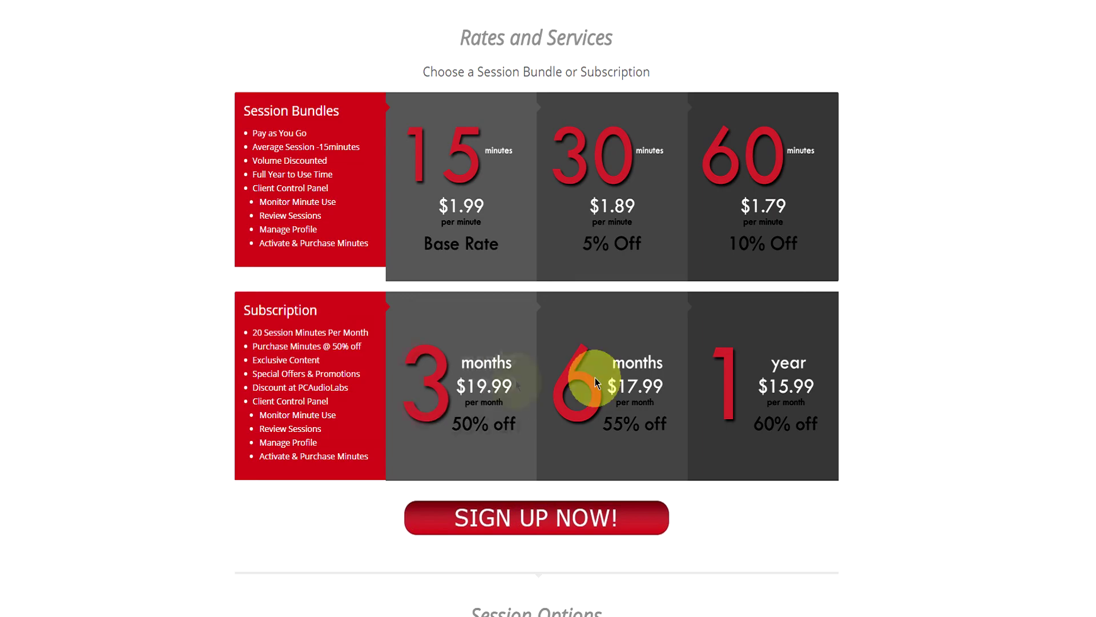
pyautogui.scroll(-3, 653, 394)
pyautogui.click(557, 380)
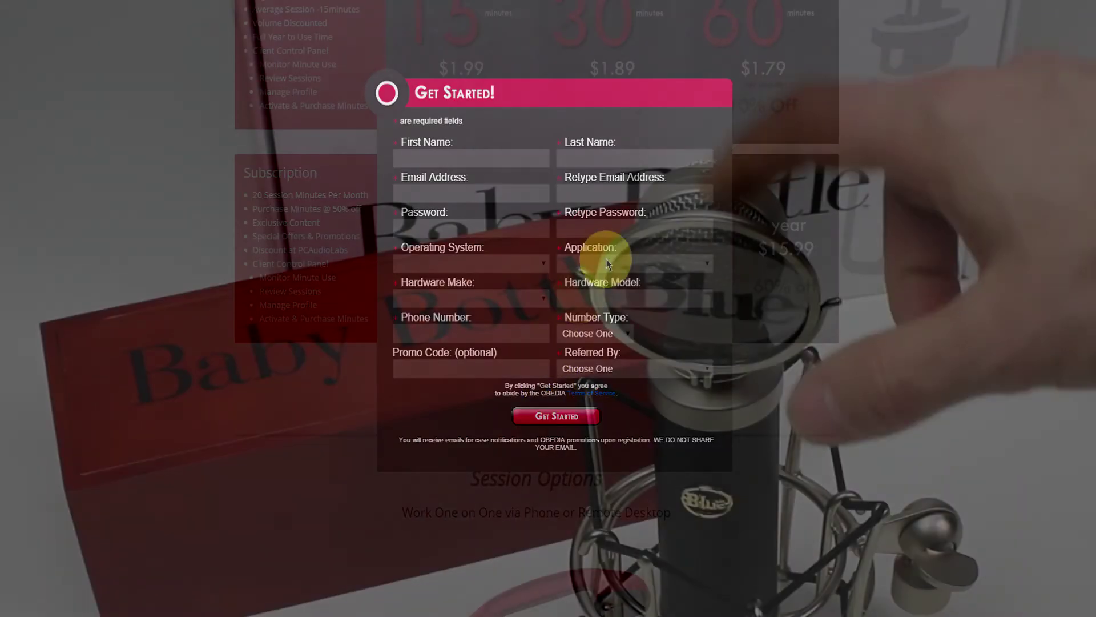